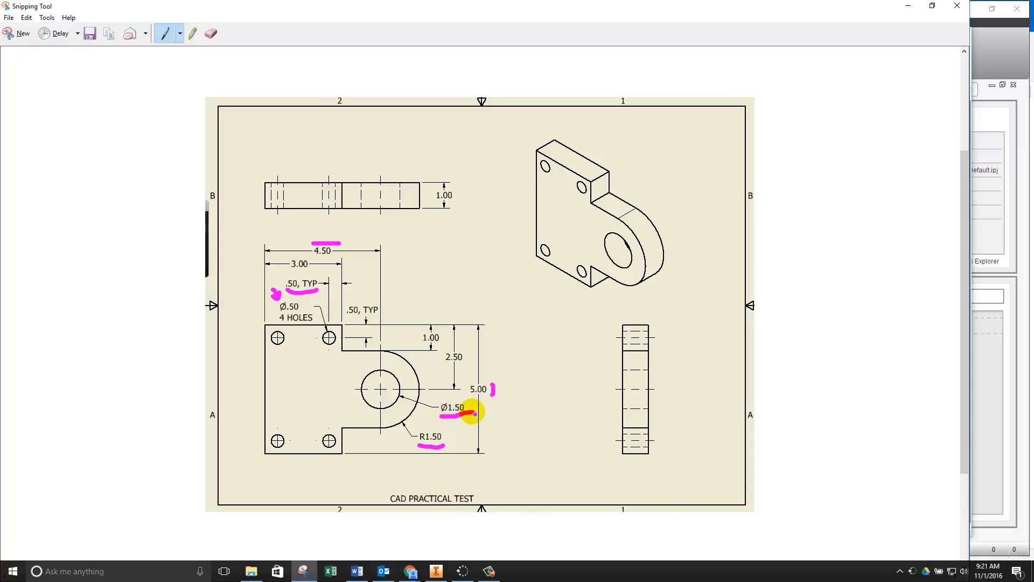
# - Underline the large hole's Ø1.50 callout and circle the 1.00 thickness dimension on the reference drawing
pyautogui.moveTo(475, 413); pyautogui.dragTo(475, 412)
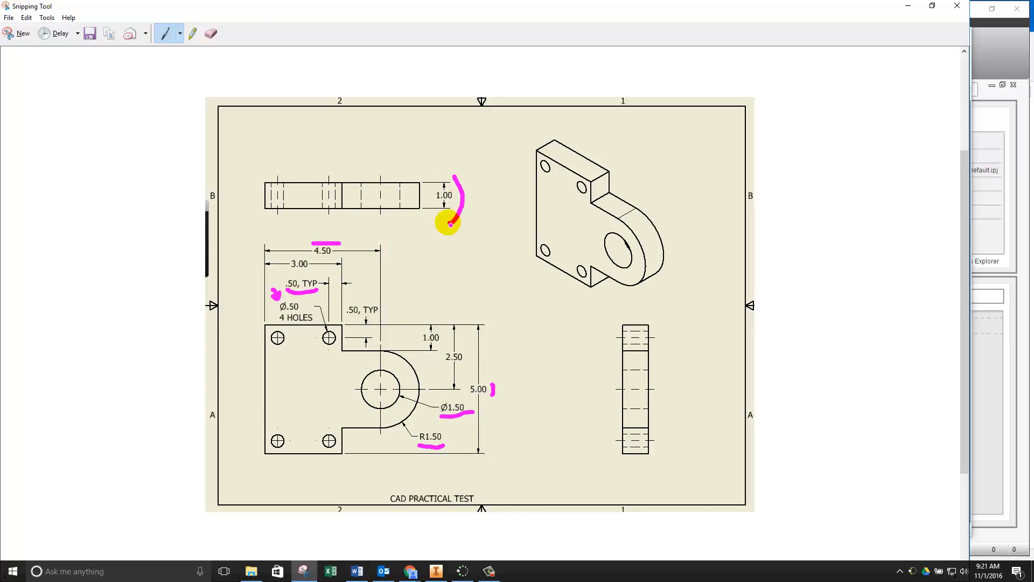
pyautogui.moveTo(450, 224)
pyautogui.mouseDown()
pyautogui.moveTo(422, 198)
pyautogui.moveTo(447, 171)
pyautogui.moveTo(456, 179)
pyautogui.mouseUp()
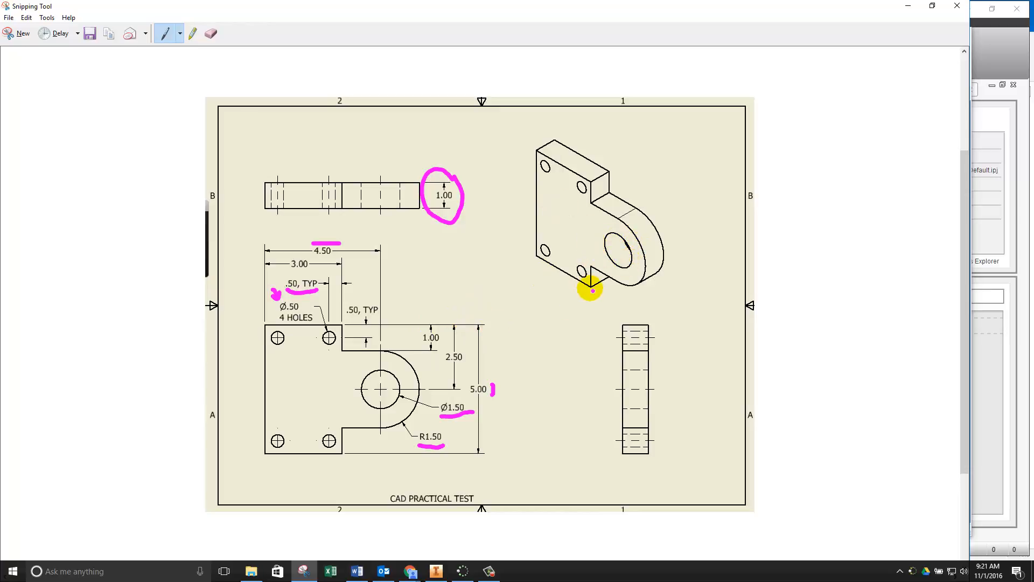
# - Switch to Autodesk Inventor and start a 2D sketch on the XY plane
pyautogui.click(436, 571)
pyautogui.click(161, 180)
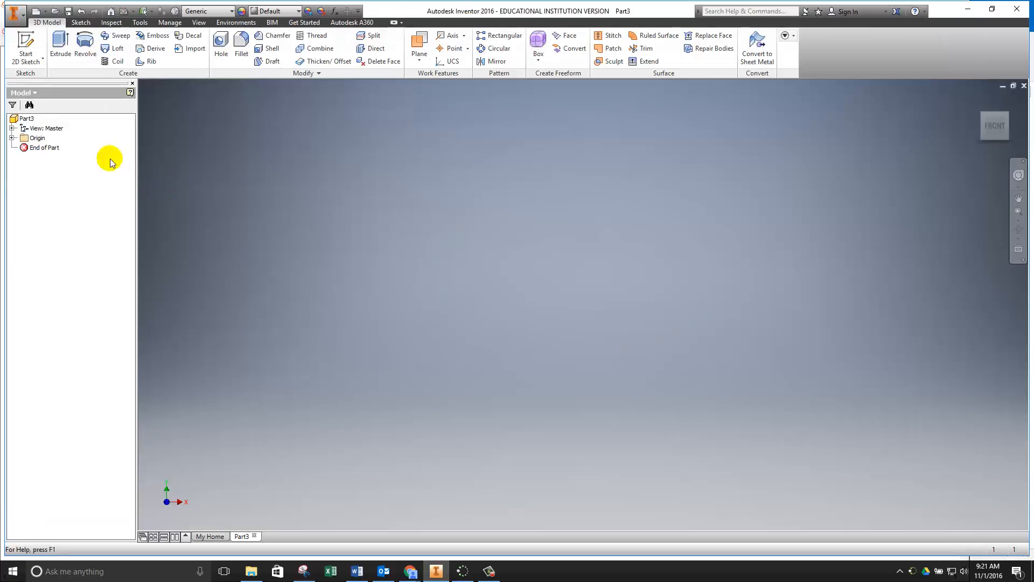
pyautogui.click(25, 46)
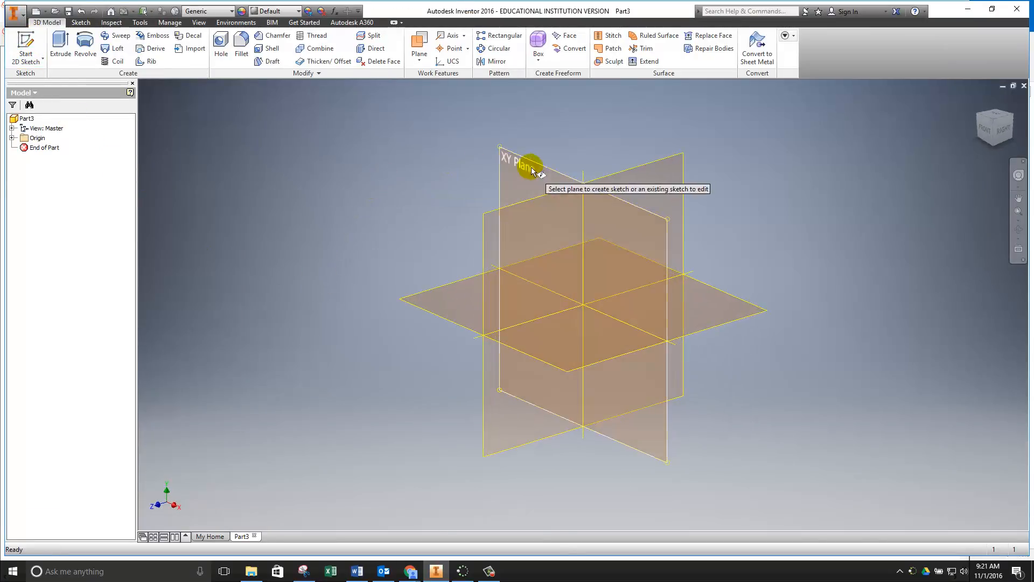
pyautogui.click(534, 167)
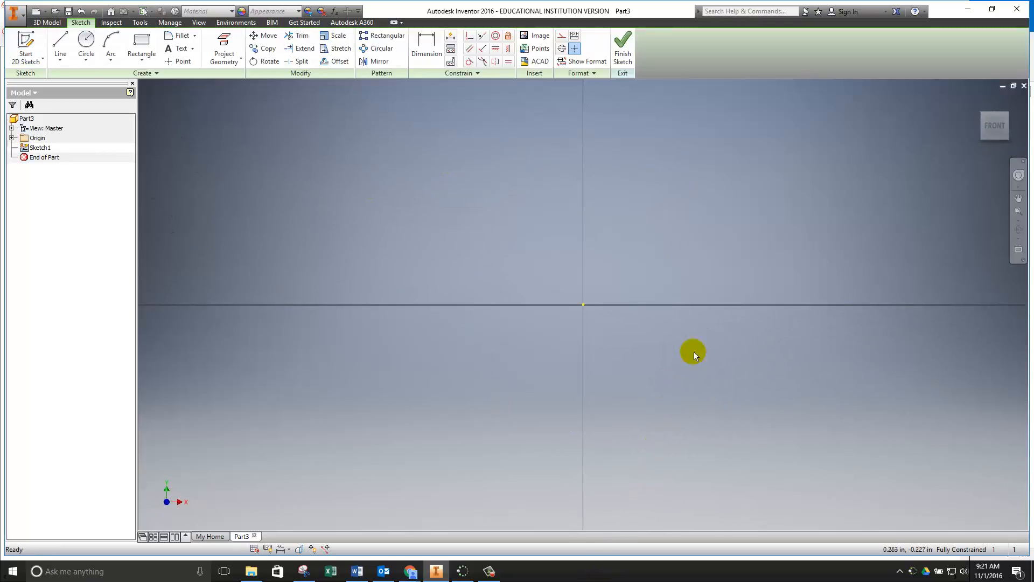
# - Check the plate's front view in the drawing, then sketch from the origin a bottom line about 2.4 in long and a vertical line about 0.64 in high
pyautogui.click(1017, 198)
pyautogui.moveTo(704, 260)
pyautogui.mouseDown()
pyautogui.moveTo(646, 319)
pyautogui.moveTo(396, 428)
pyautogui.moveTo(386, 420)
pyautogui.moveTo(448, 406)
pyautogui.moveTo(457, 414)
pyautogui.mouseUp()
pyautogui.click(522, 383)
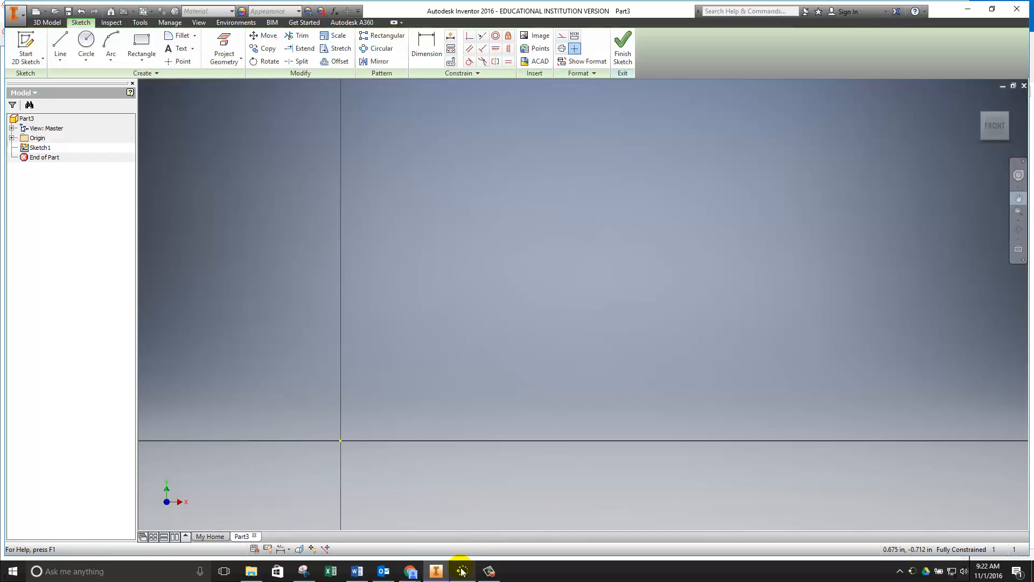
pyautogui.click(303, 571)
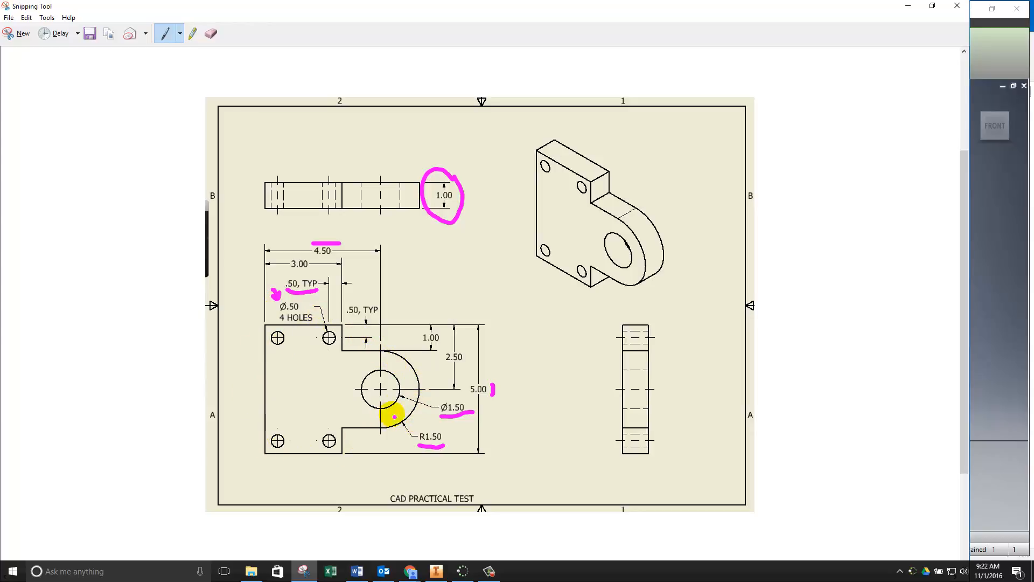
pyautogui.click(441, 572)
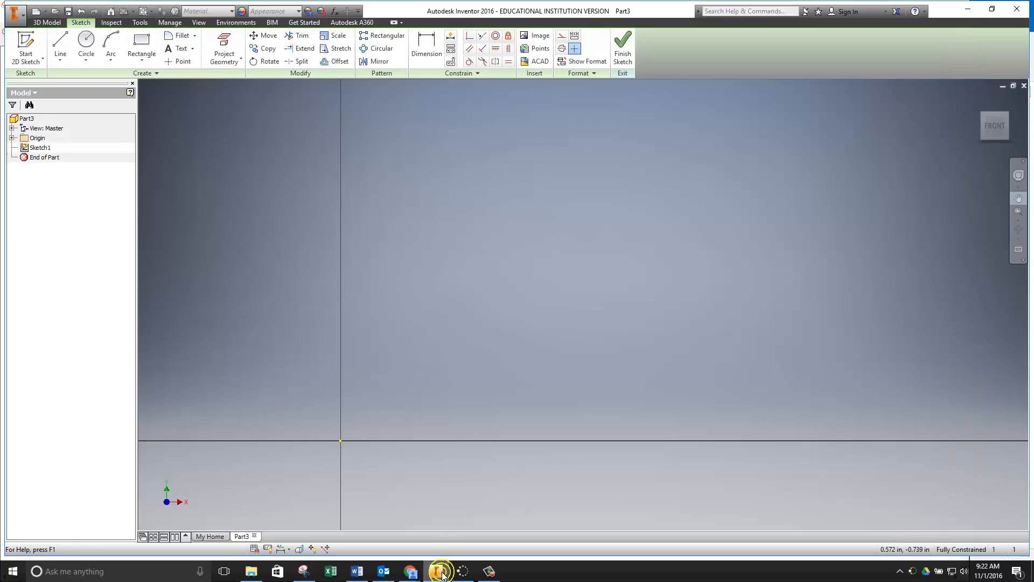
pyautogui.click(60, 44)
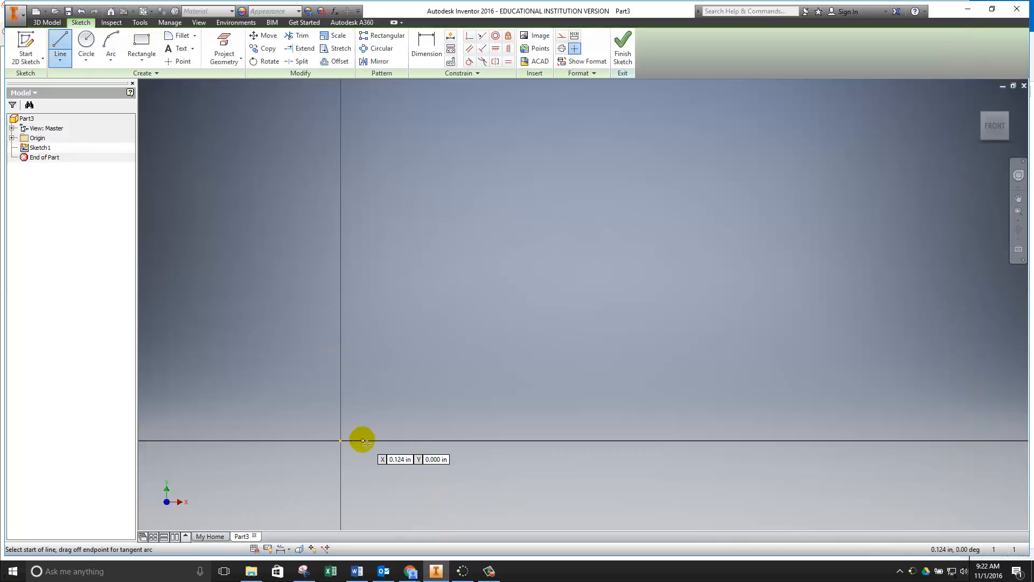
pyautogui.click(340, 440)
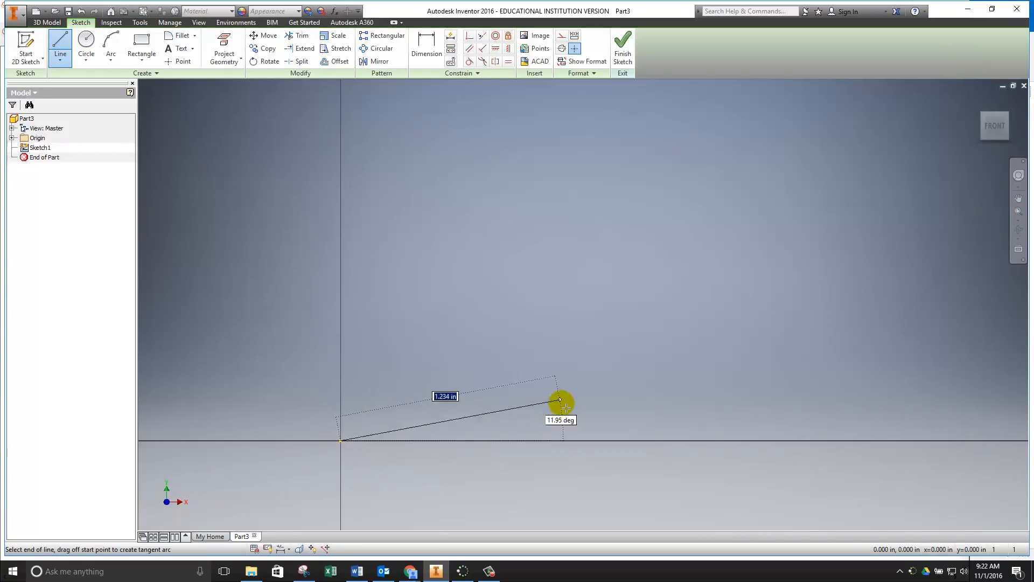
pyautogui.click(773, 449)
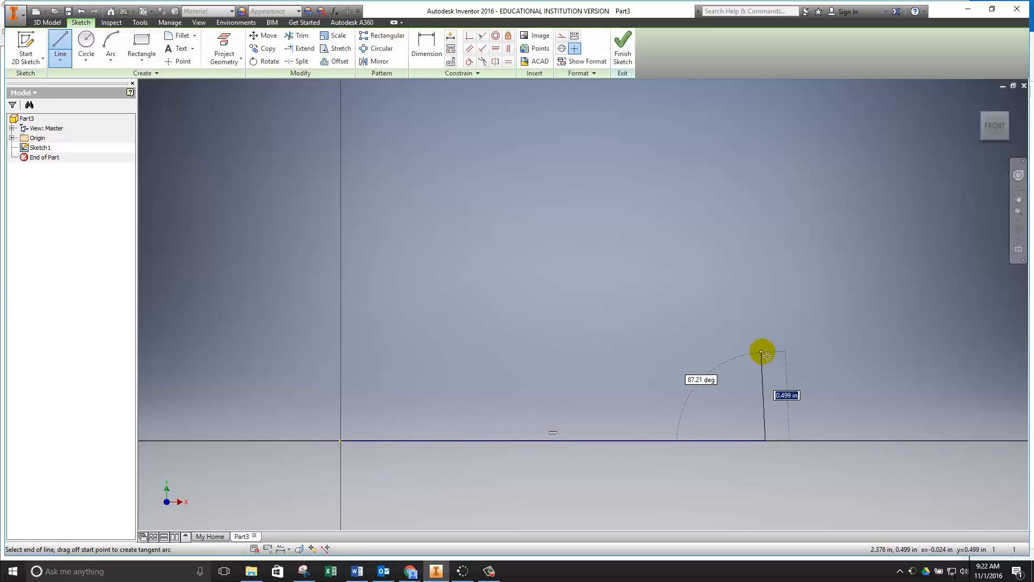
pyautogui.scroll(-2, 773, 351)
pyautogui.scroll(-2, 774, 351)
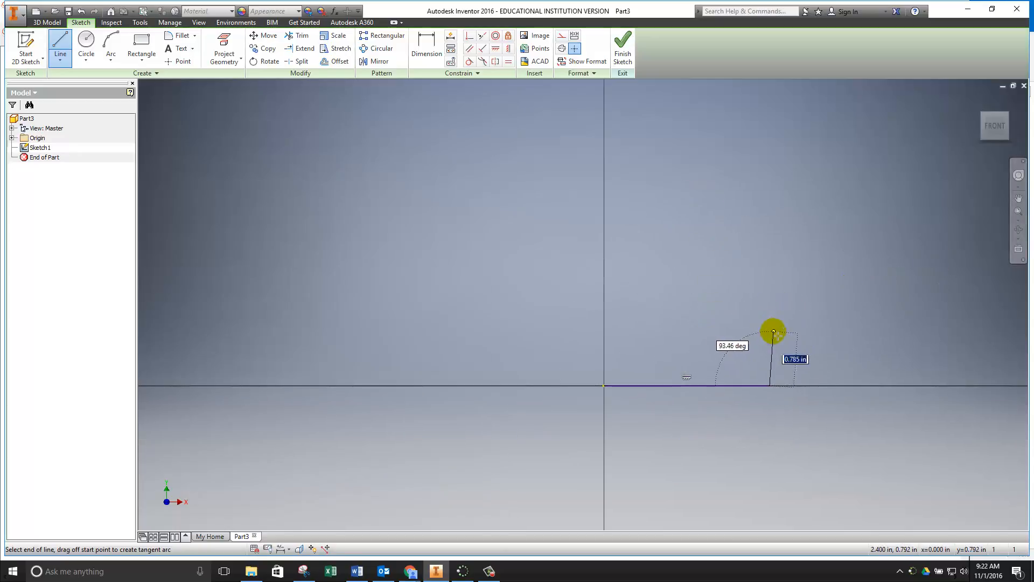
pyautogui.click(771, 342)
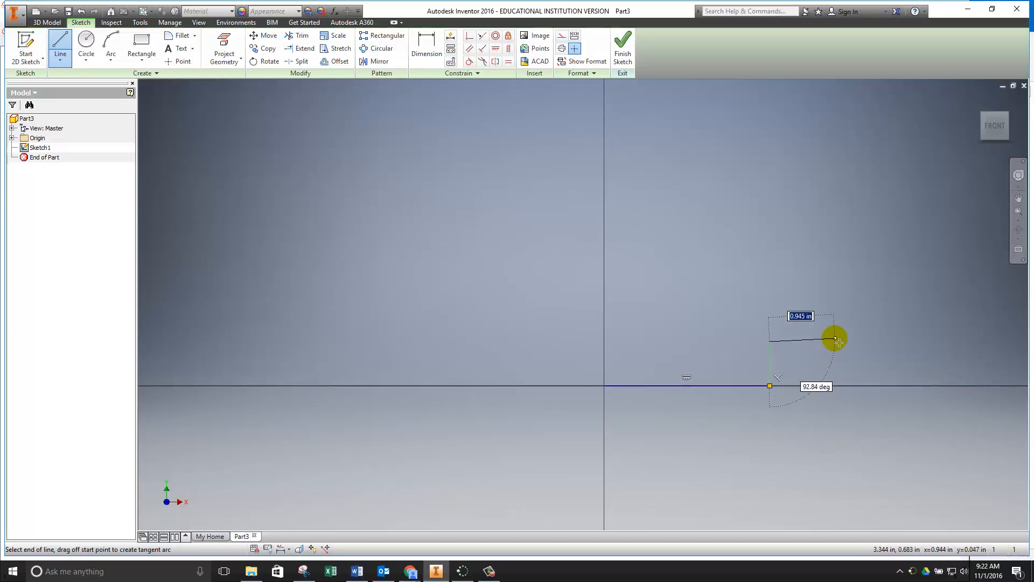
# - Continue the outline with a right-hand tab about 0.9 in wide and 1.55 in high, closing it at the origin with a left edge about 2.88 in tall
pyautogui.click(833, 341)
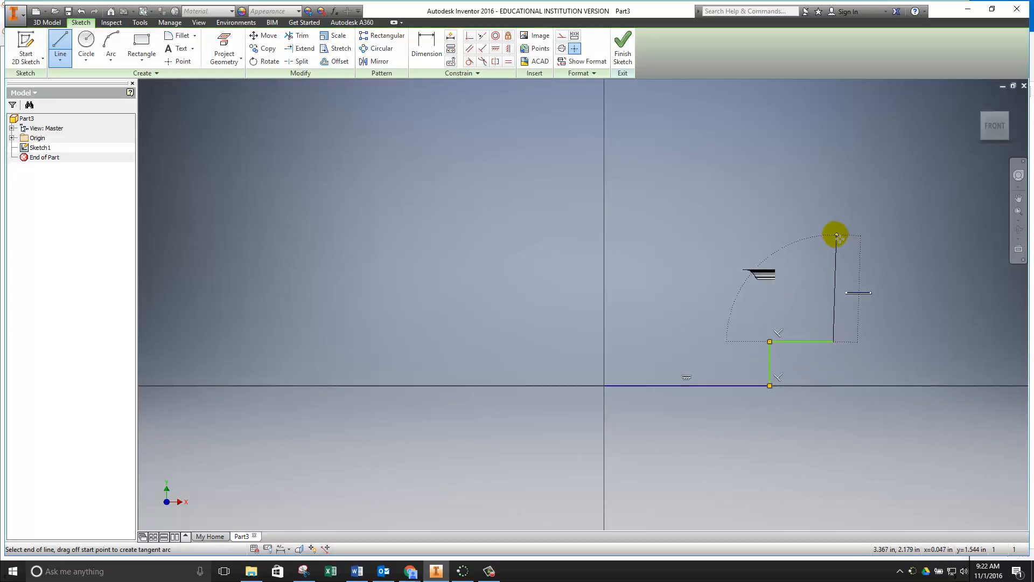
pyautogui.click(834, 236)
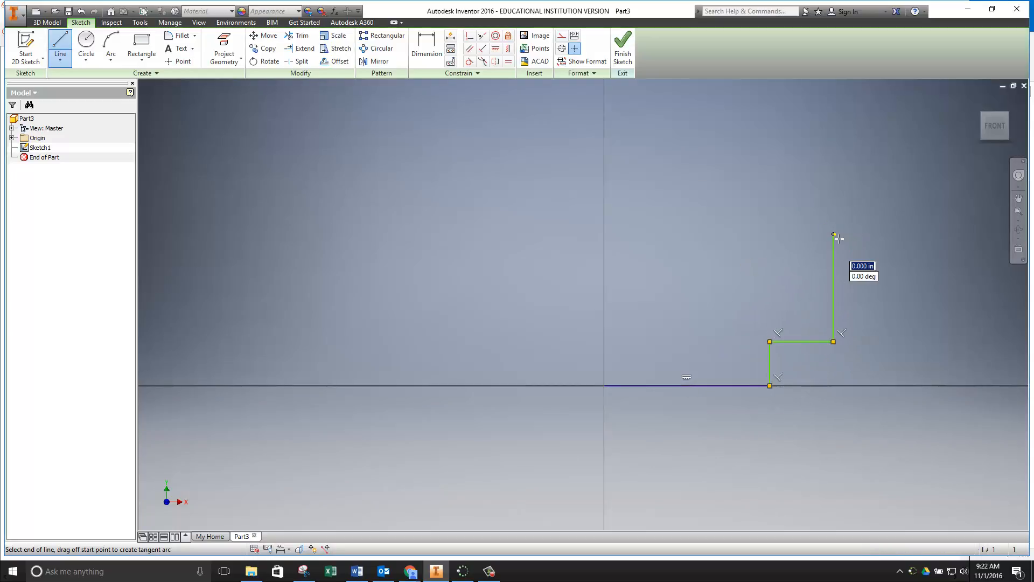
pyautogui.click(771, 236)
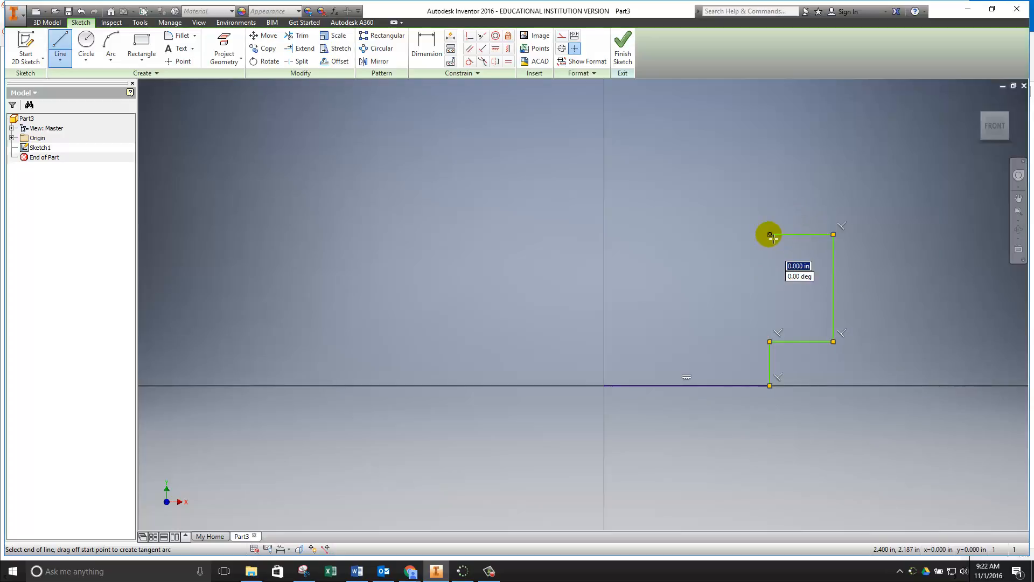
pyautogui.click(771, 188)
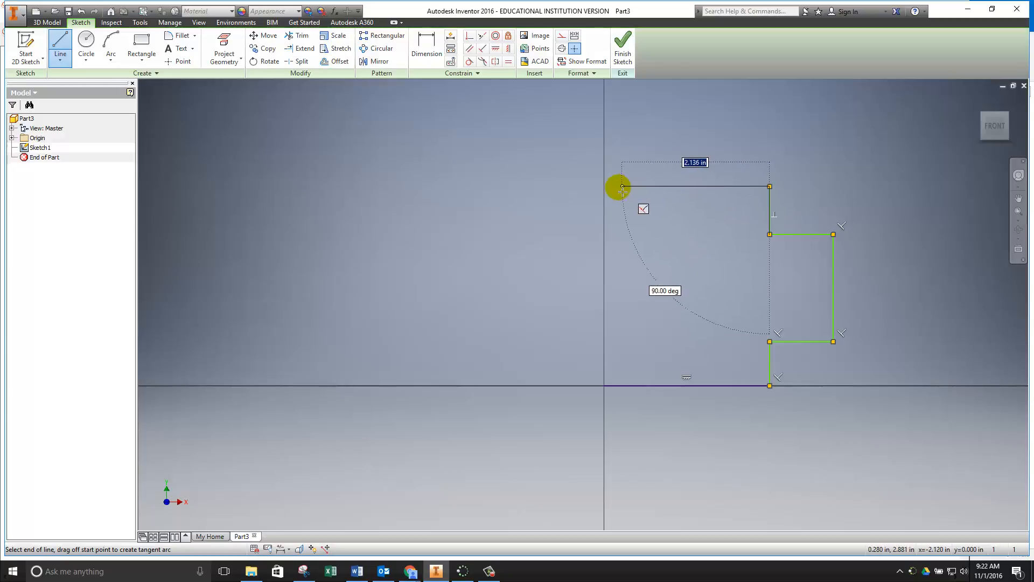
pyautogui.click(604, 187)
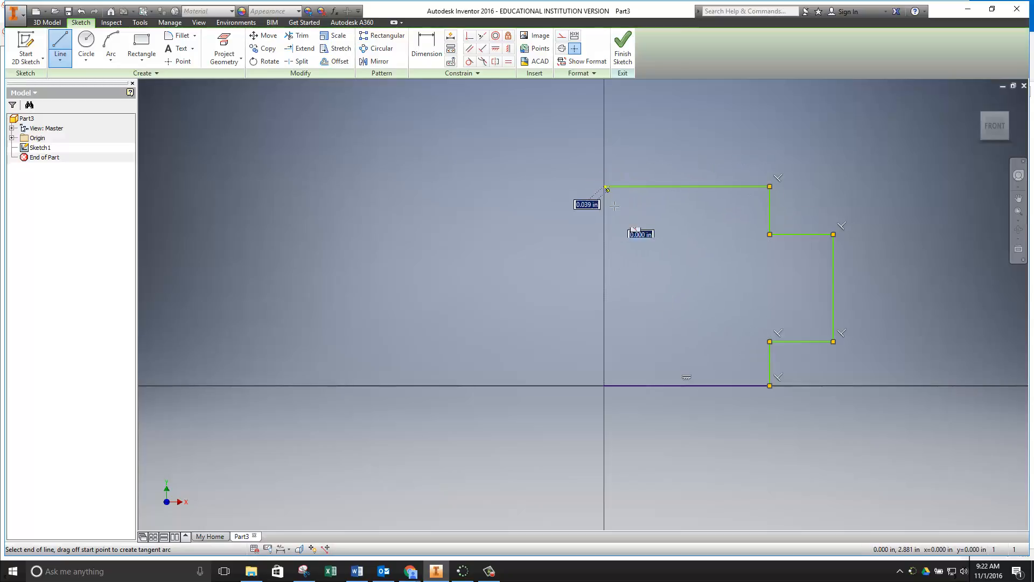
pyautogui.click(605, 386)
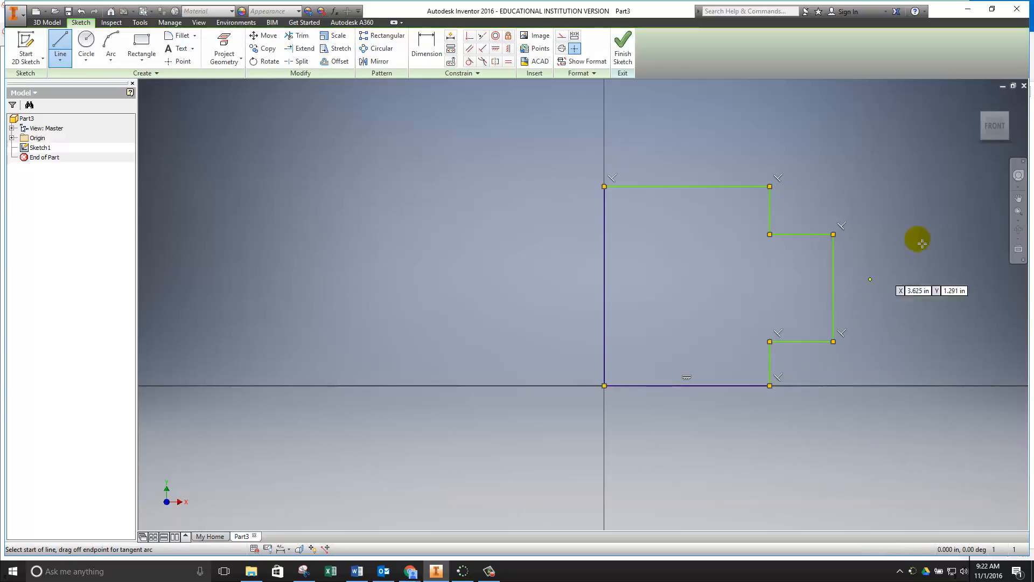
# - Check the reference drawing's dimensions and dimension the profile's left vertical edge to 5 in
pyautogui.click(1020, 201)
pyautogui.moveTo(803, 293)
pyautogui.mouseDown()
pyautogui.moveTo(570, 328)
pyautogui.moveTo(552, 342)
pyautogui.mouseUp()
pyautogui.scroll(-3, 558, 345)
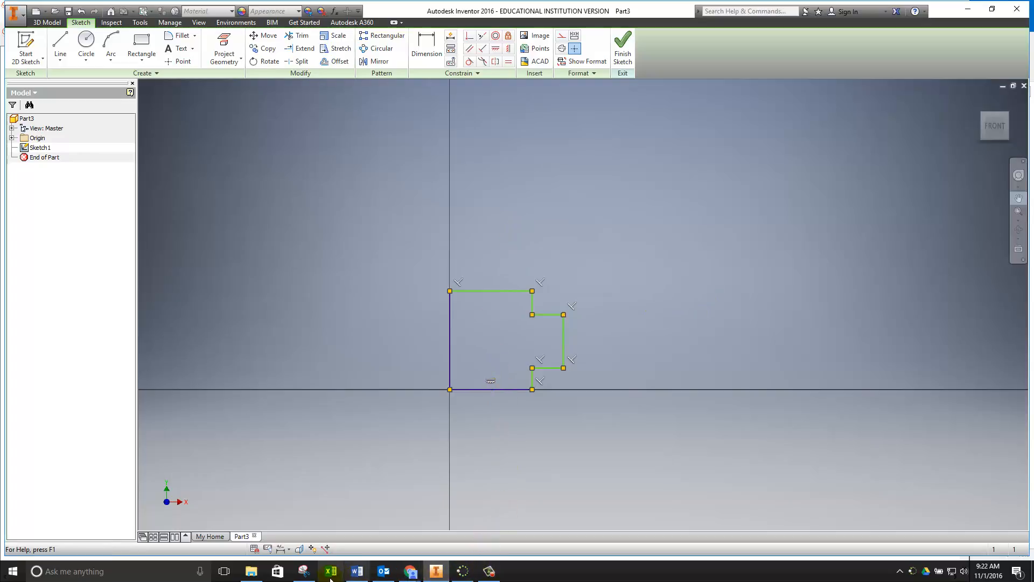
pyautogui.click(303, 571)
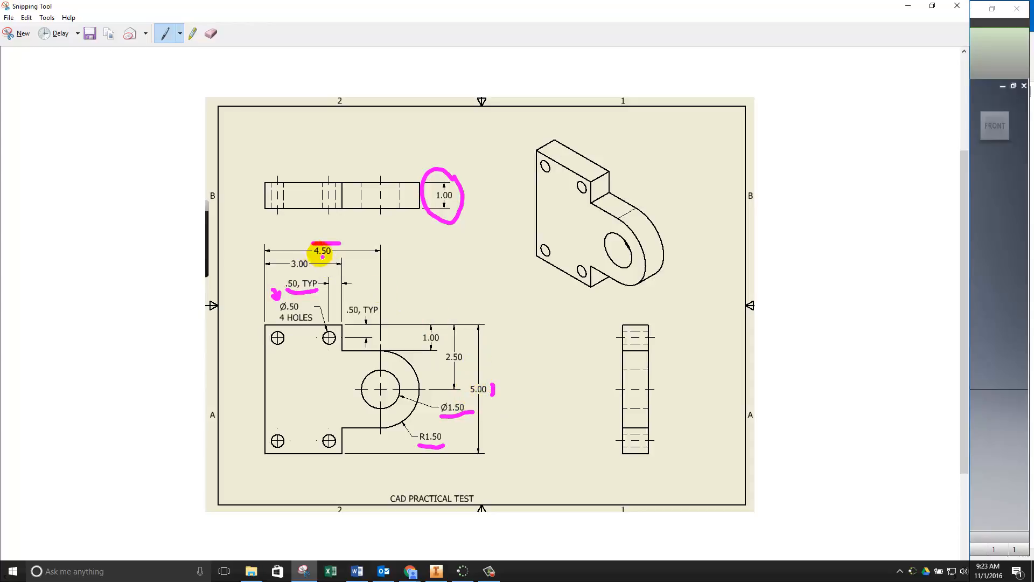
pyautogui.click(445, 576)
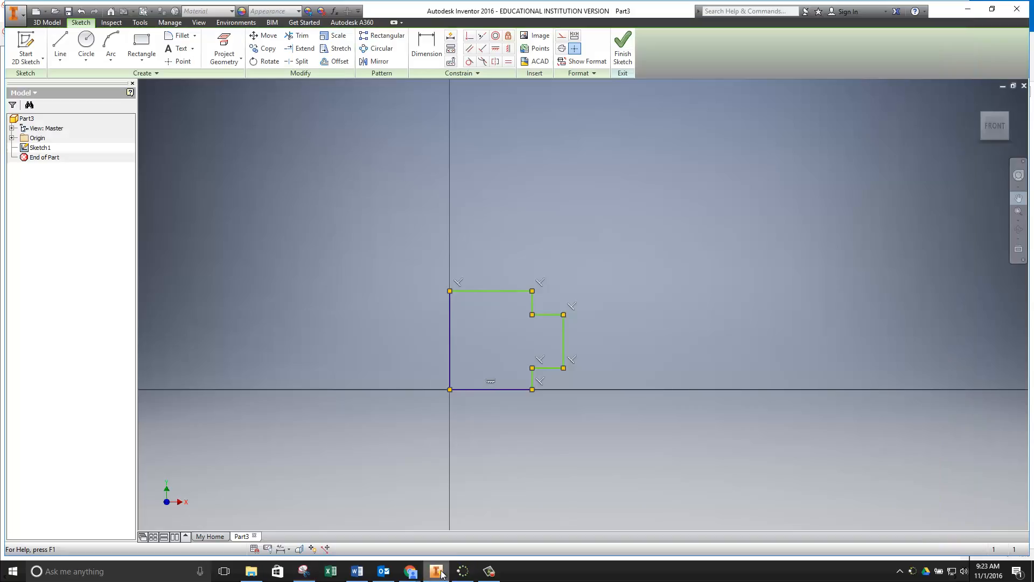
pyautogui.click(426, 46)
pyautogui.click(450, 330)
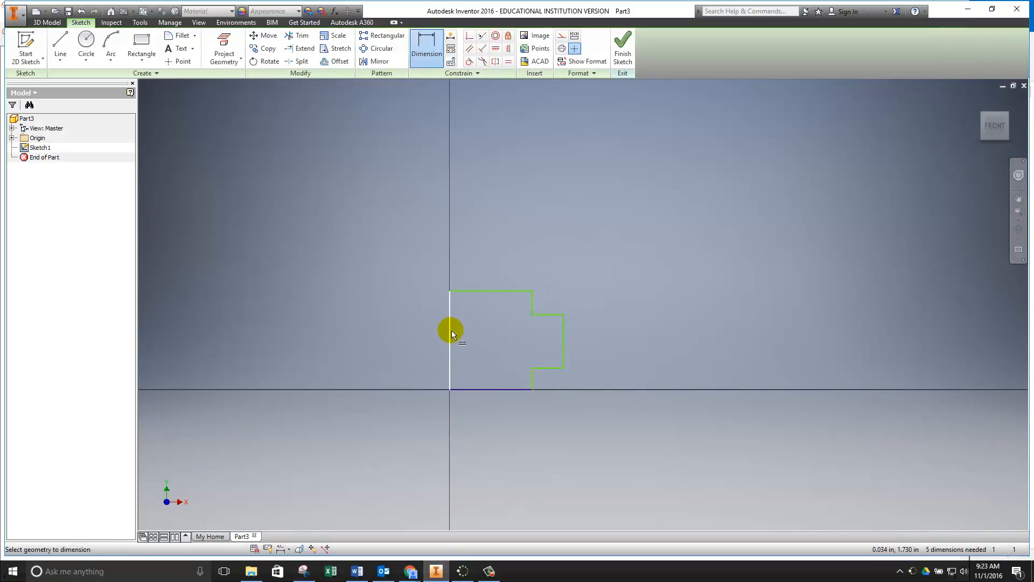
pyautogui.click(348, 337)
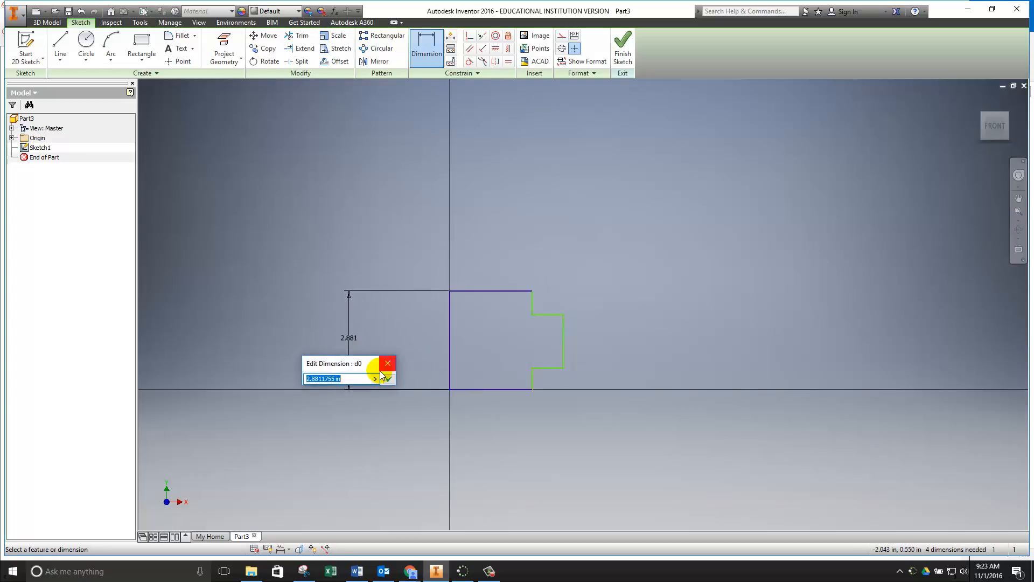
pyautogui.write('5')
pyautogui.press('Return')
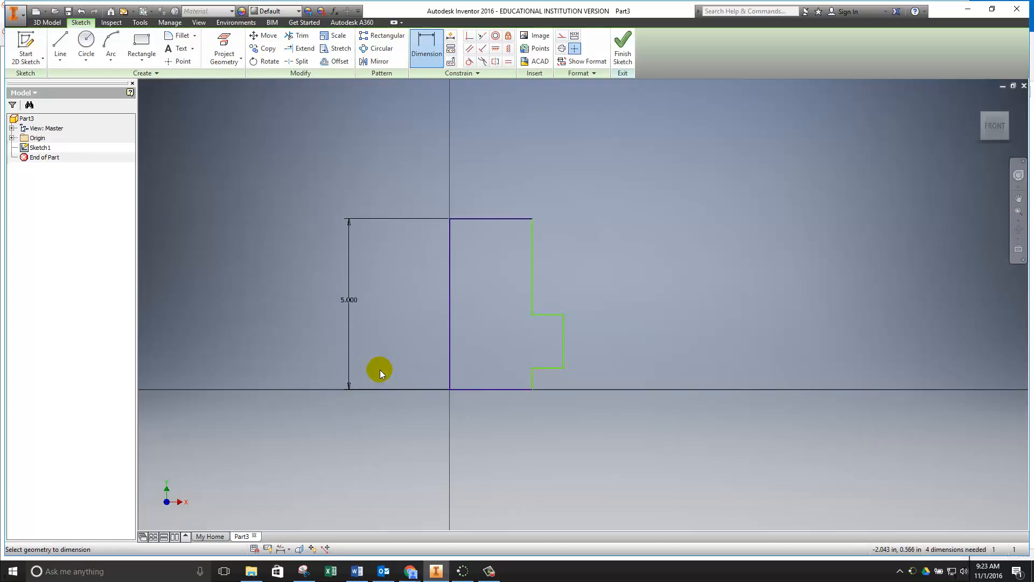
# - Dimension the distance from the profile's left edge to the tab's outer vertical edge as 4.5 in
pyautogui.click(450, 257)
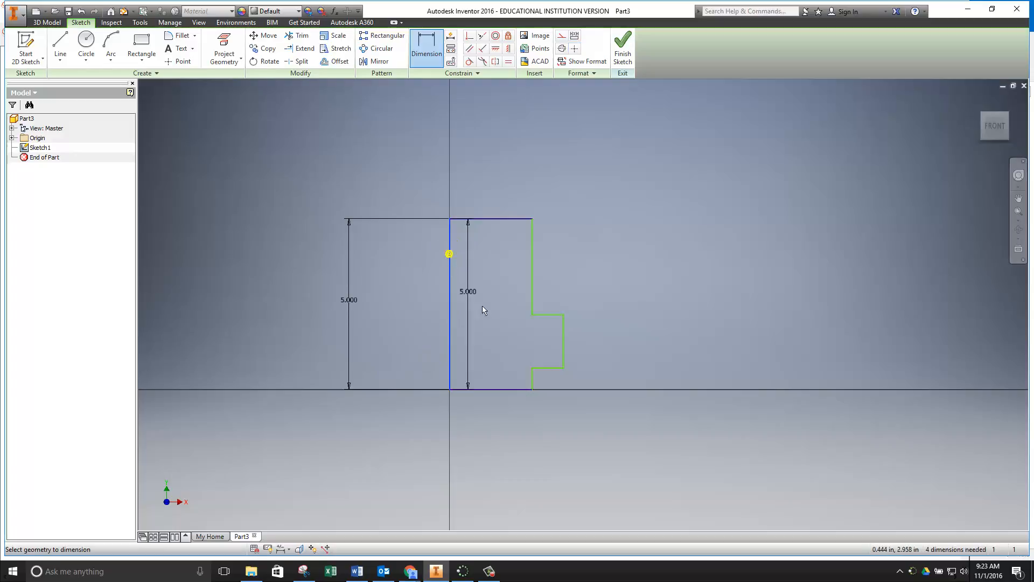
pyautogui.click(561, 353)
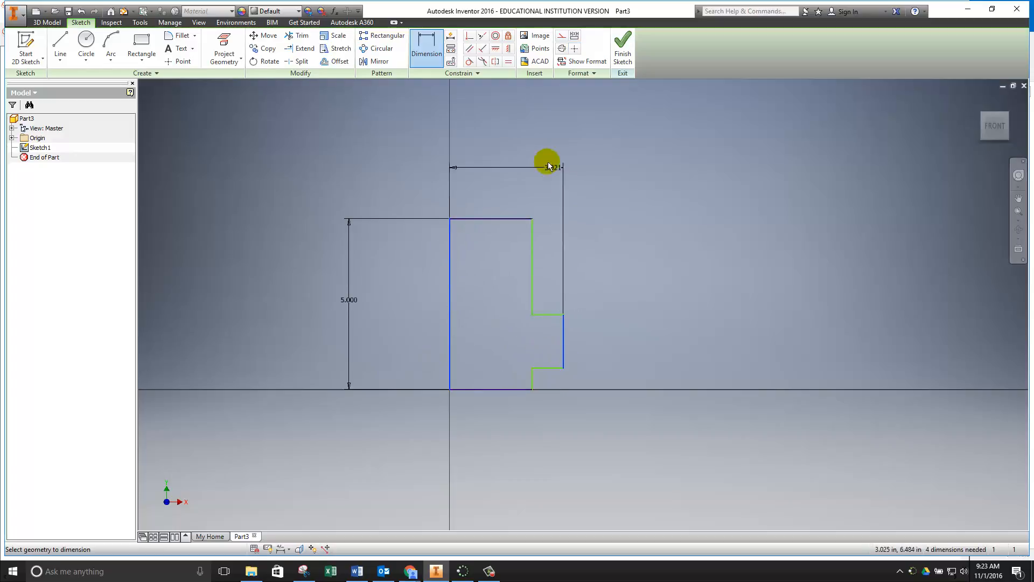
pyautogui.click(516, 153)
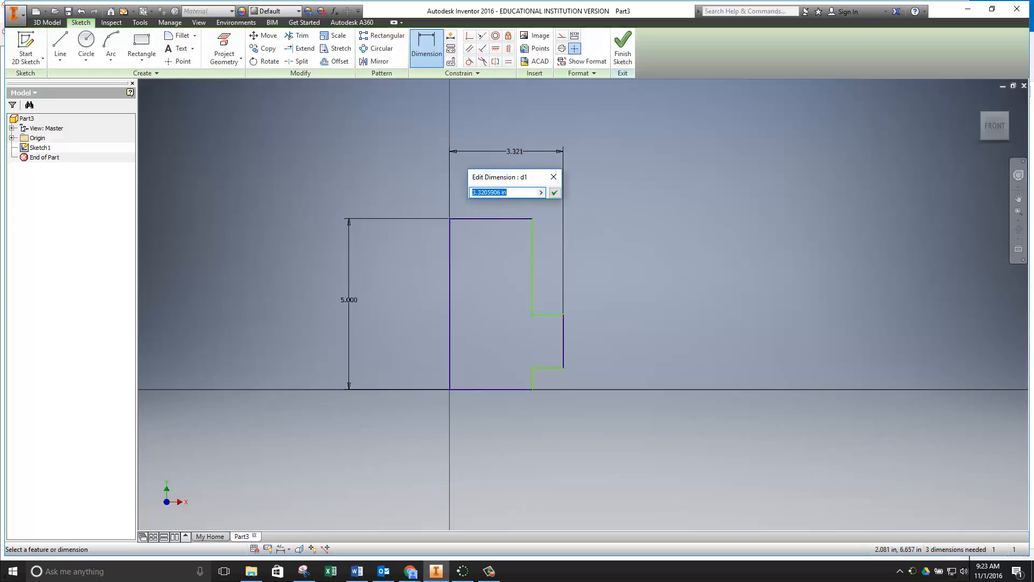
pyautogui.write('4.5')
pyautogui.press('Return')
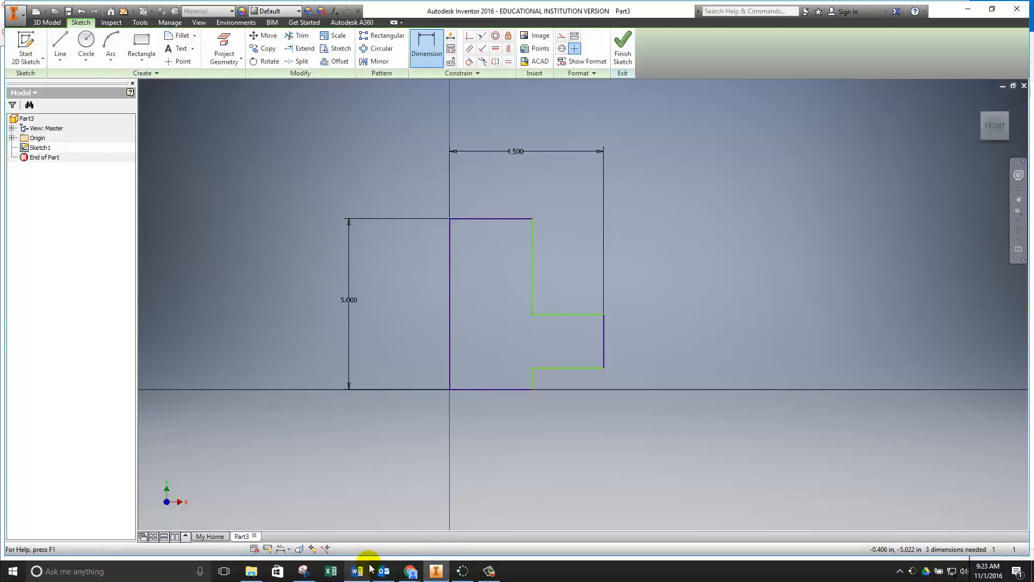
# - Consult the reference drawing and dimension the main plate's width from the left edge to the upper right vertical edge as 3 in
pyautogui.click(304, 570)
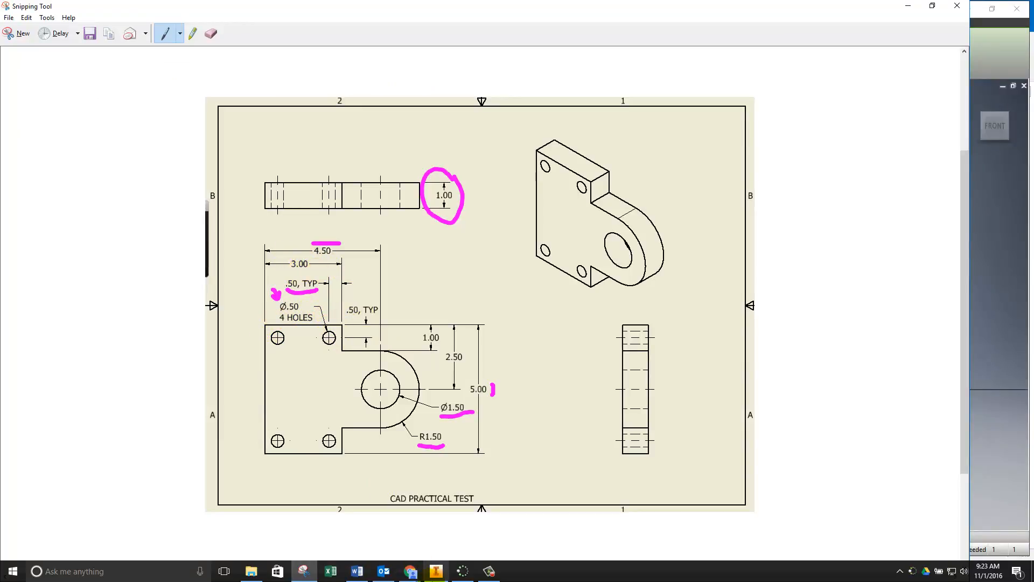
pyautogui.click(443, 574)
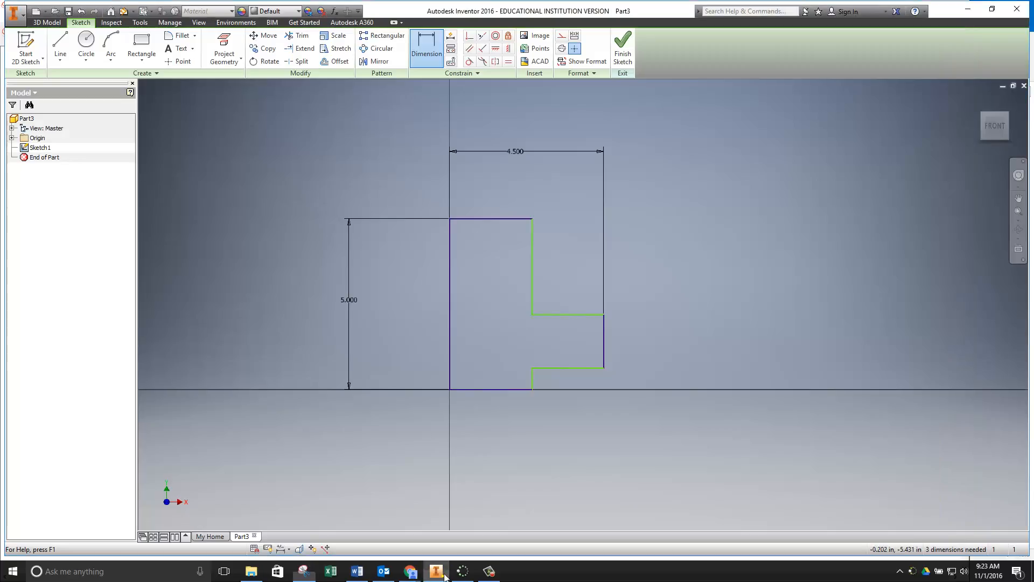
pyautogui.click(450, 248)
pyautogui.click(532, 249)
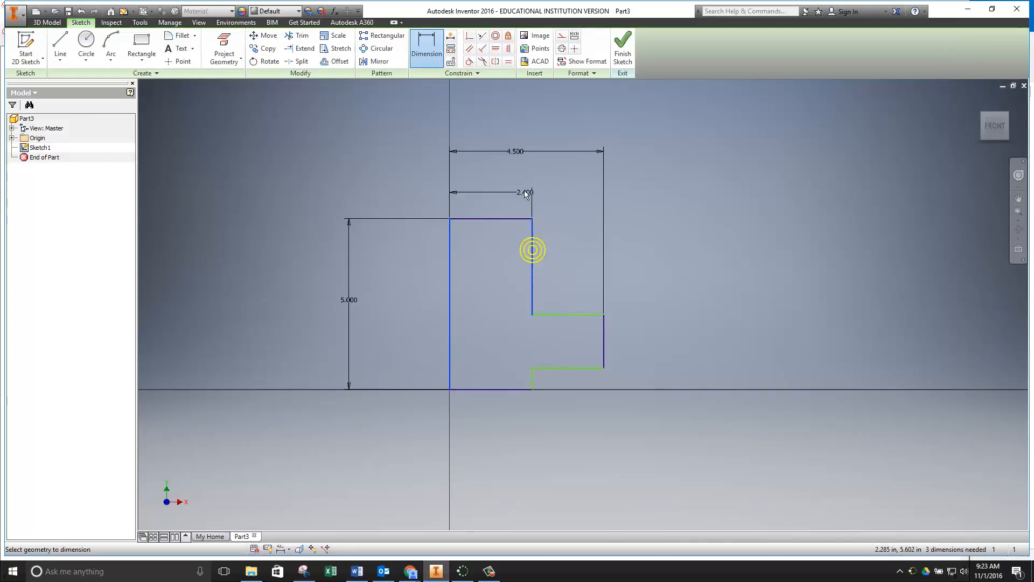
pyautogui.click(496, 171)
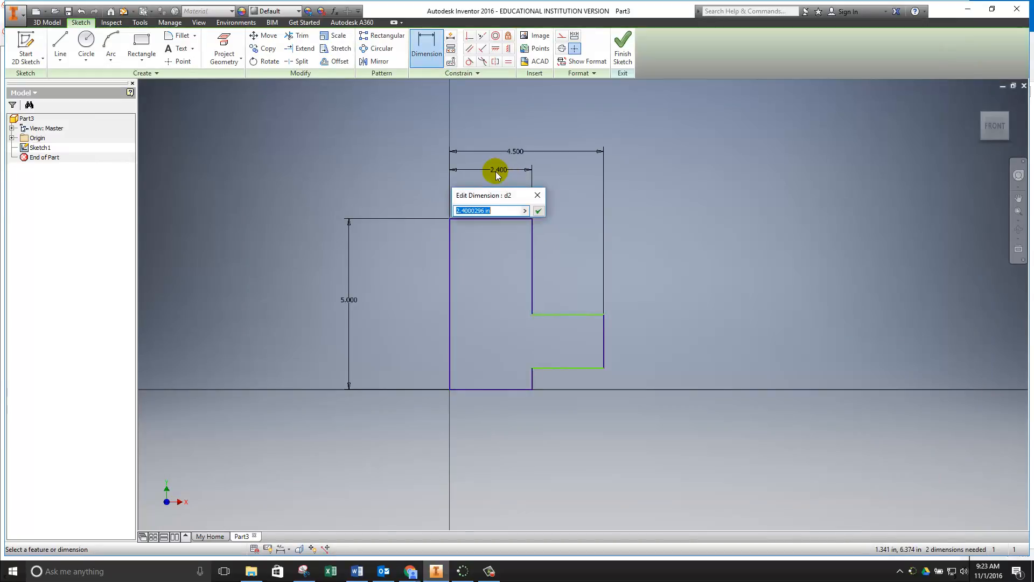
pyautogui.write('3')
pyautogui.press('Return')
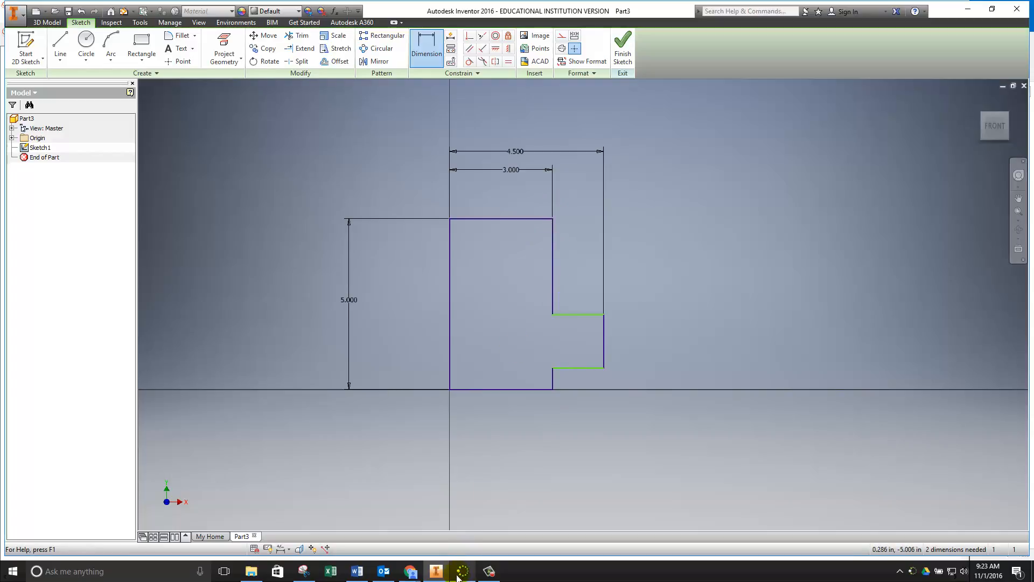
# - Consult the reference drawing and dimension the drop from the plate's top edge to the tab's upper edge as 1 in
pyautogui.click(304, 572)
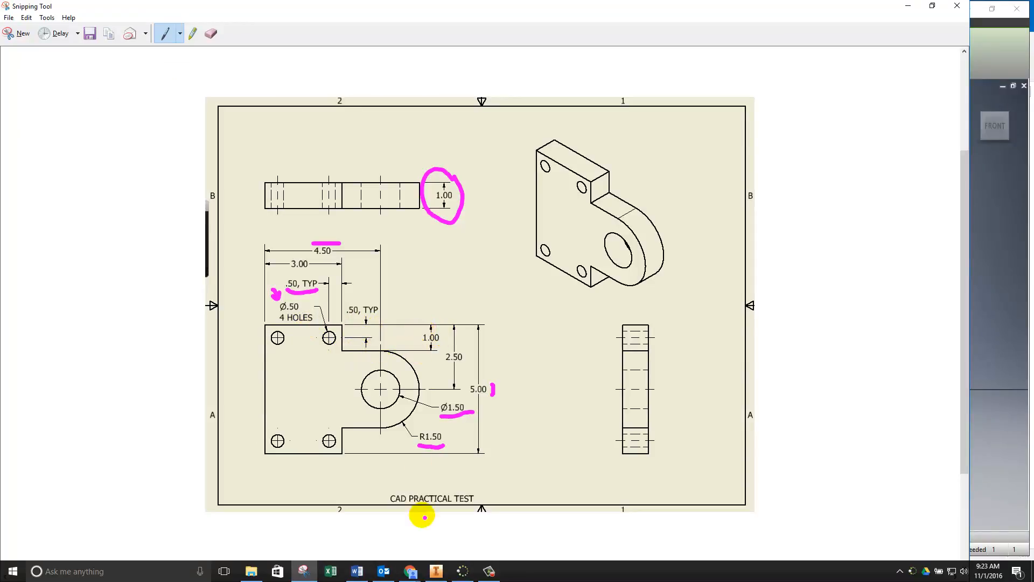
pyautogui.click(436, 572)
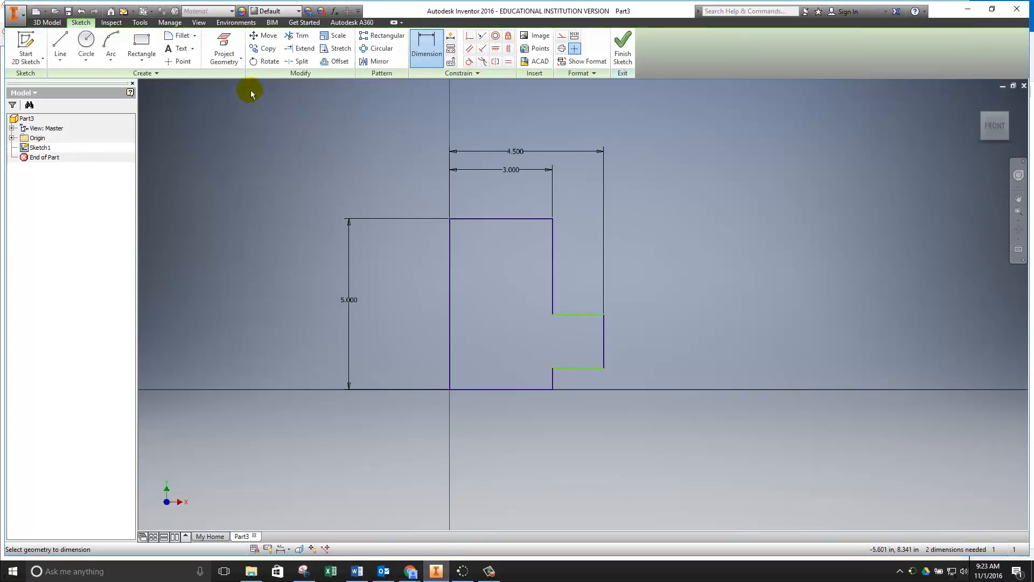
pyautogui.click(519, 217)
pyautogui.click(582, 315)
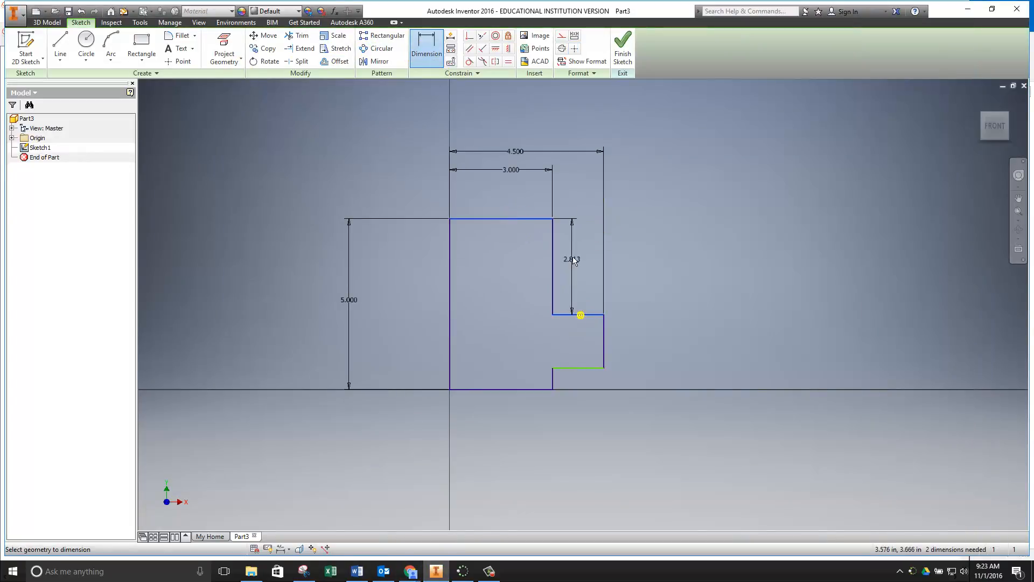
pyautogui.click(583, 241)
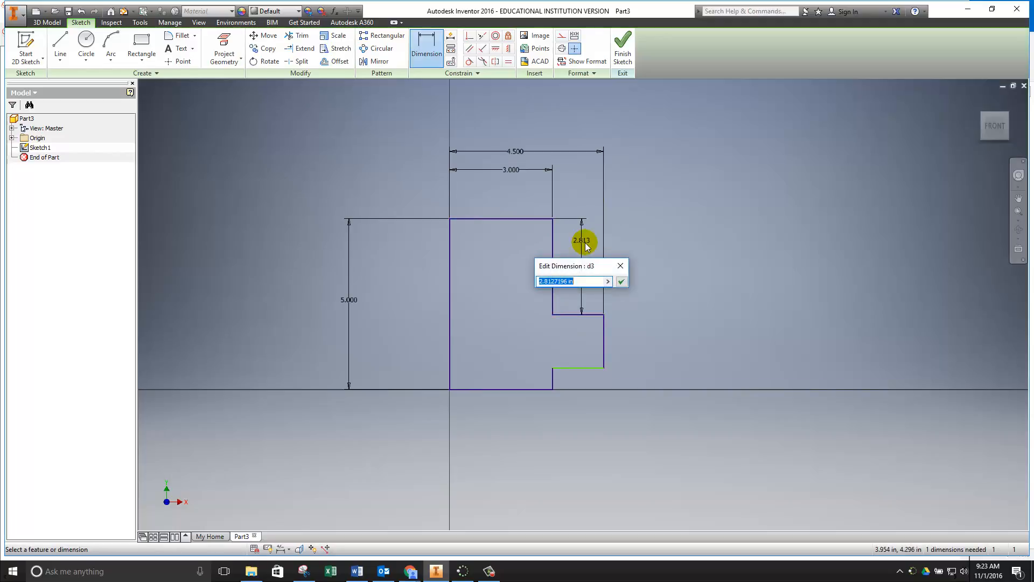
pyautogui.write('1')
pyautogui.press('Return')
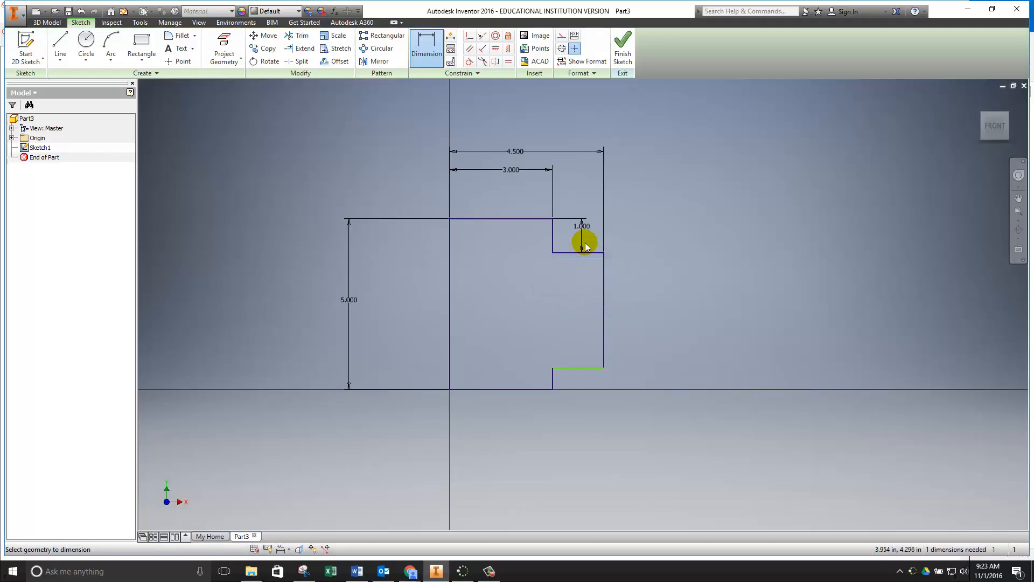
# - Check the reference drawing and dimension the short vertical edge below the tab as 1 in
pyautogui.click(303, 571)
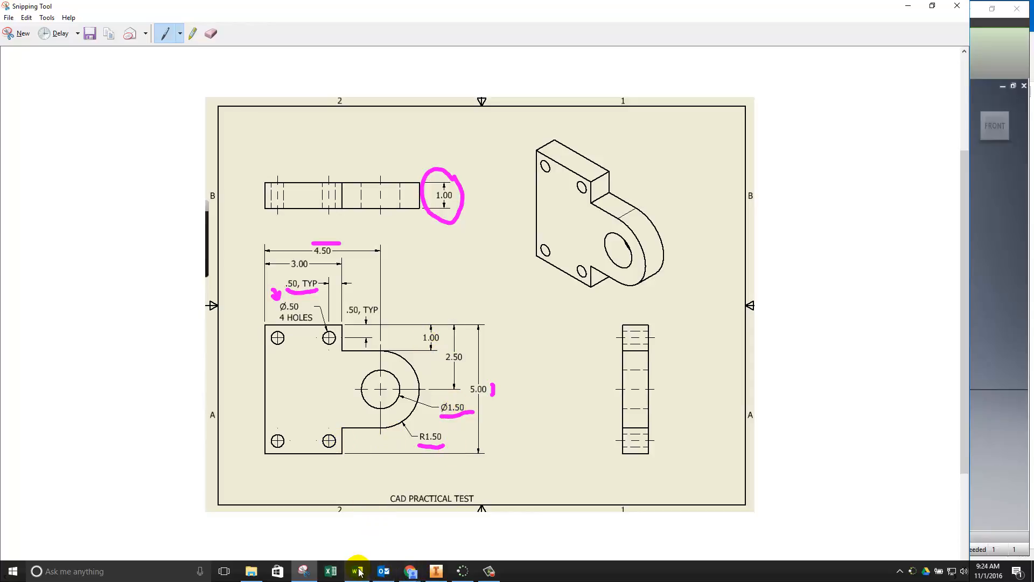
pyautogui.click(436, 571)
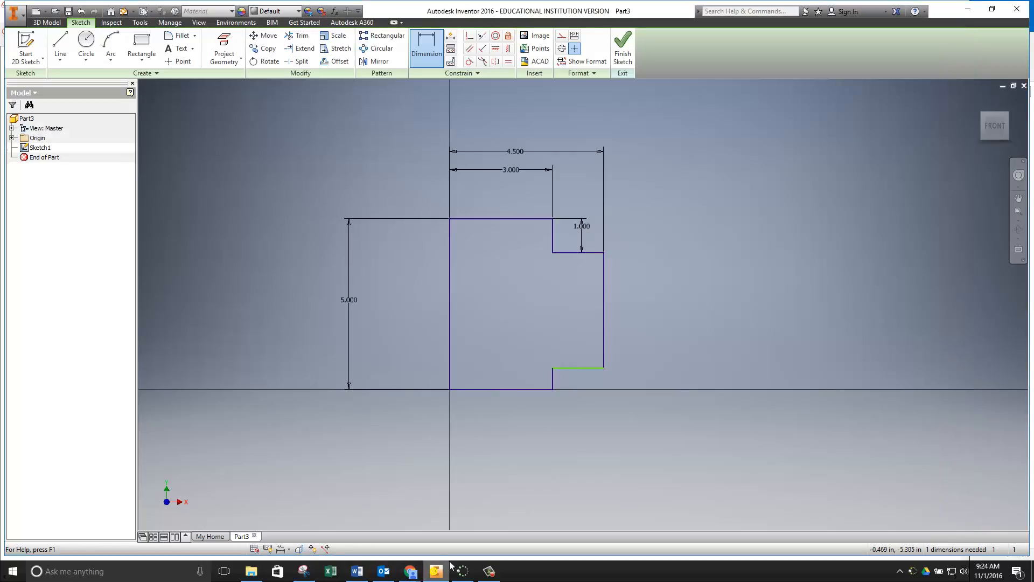
pyautogui.click(426, 53)
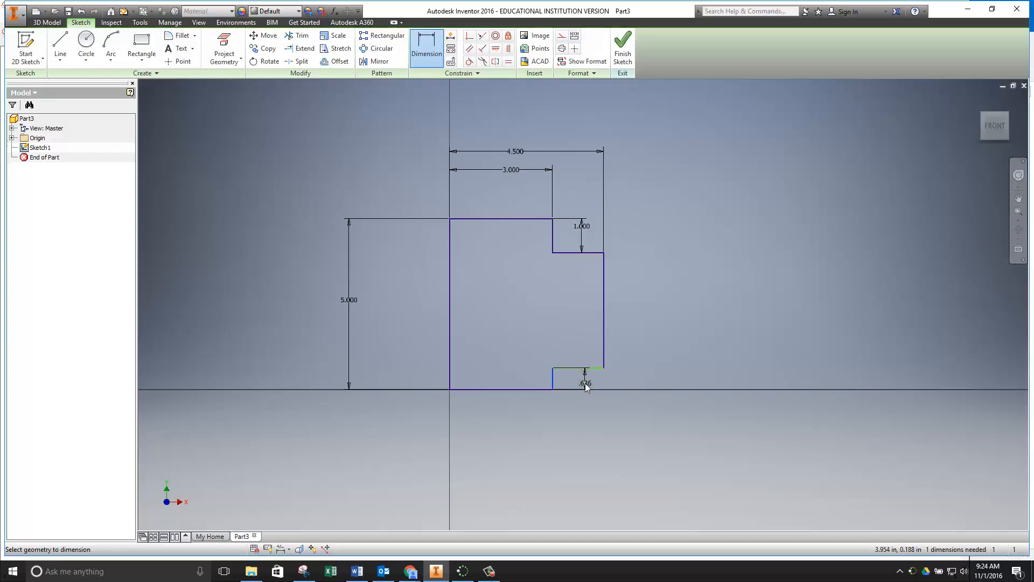
pyautogui.click(585, 383)
pyautogui.write('1')
pyautogui.press('Return')
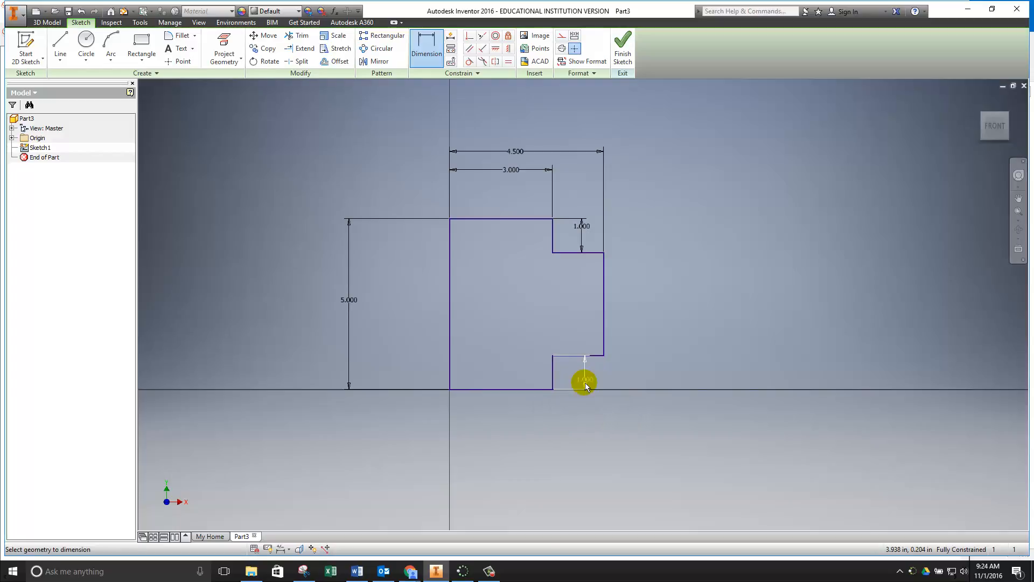
pyautogui.click(604, 306)
pyautogui.click(654, 290)
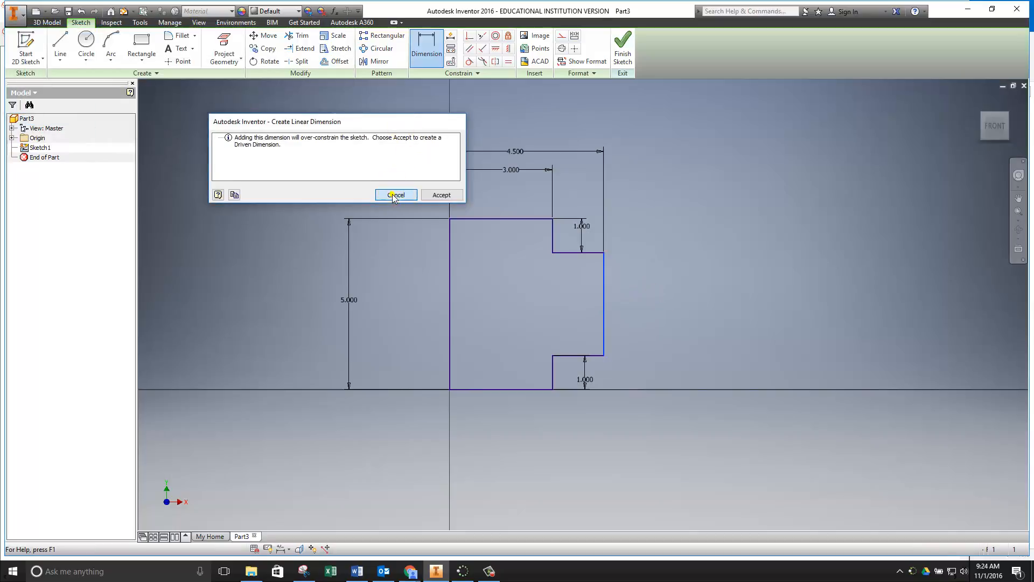
pyautogui.click(394, 195)
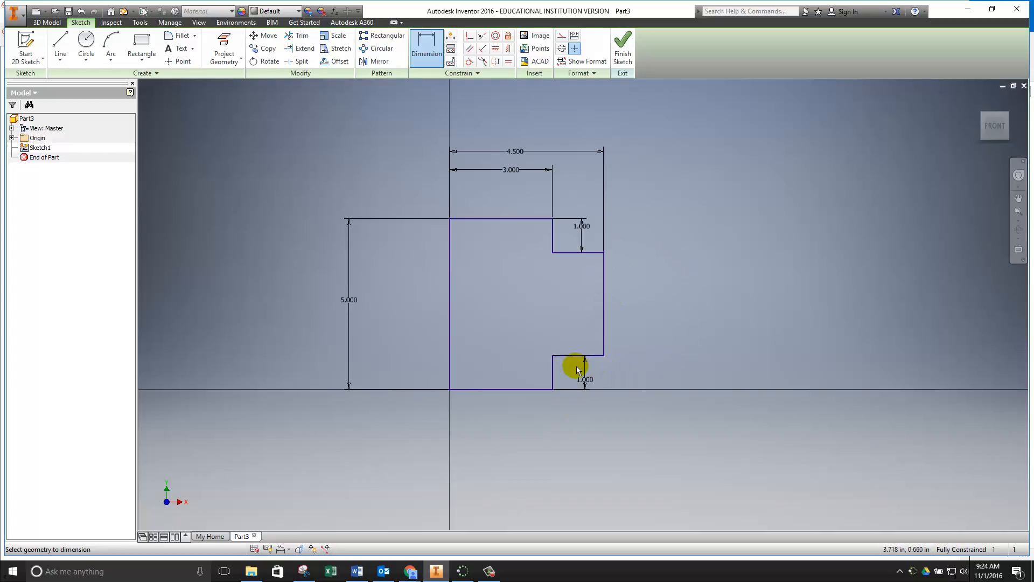
# - Draw a circle centered on the midpoint of the tab's outer edge through its upper corner, and trim away the circle's inner half and that edge
pyautogui.click(86, 41)
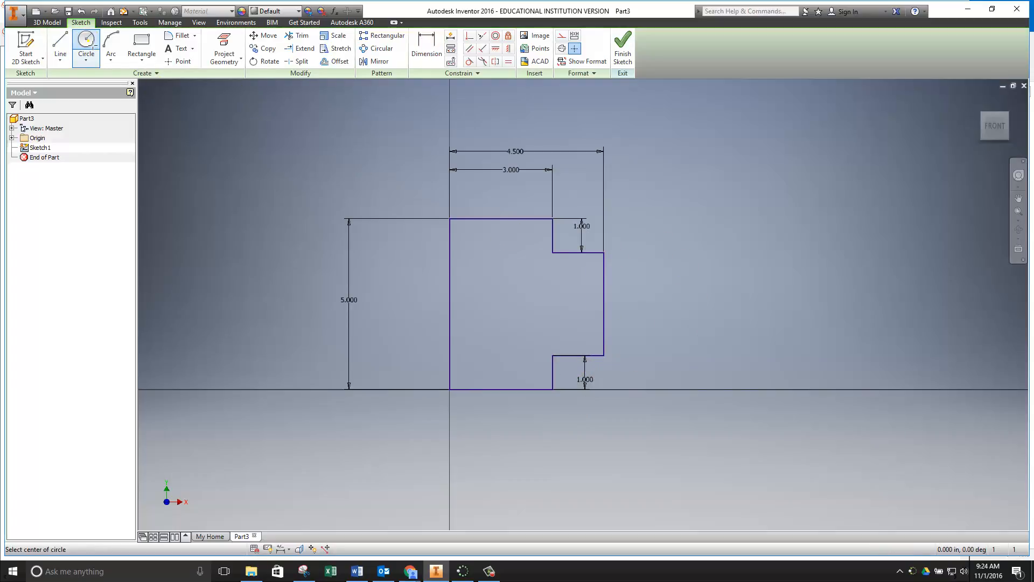
pyautogui.click(603, 304)
pyautogui.click(604, 253)
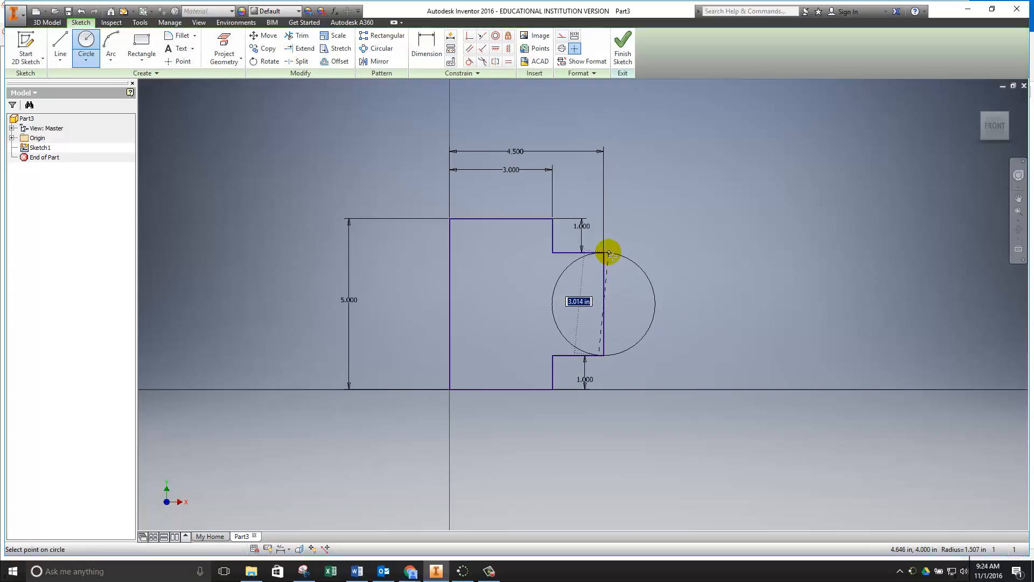
pyautogui.click(297, 35)
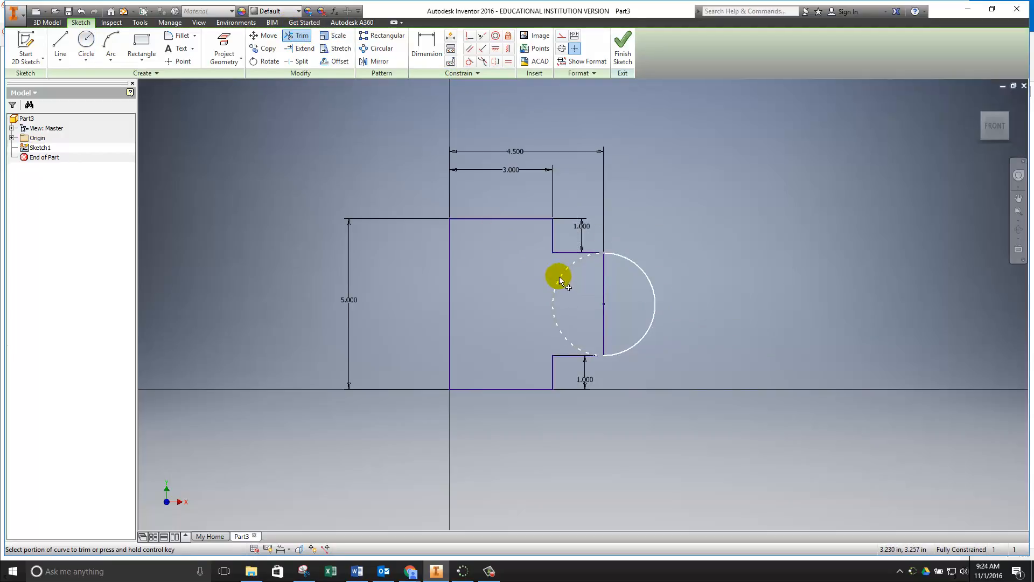
pyautogui.click(603, 283)
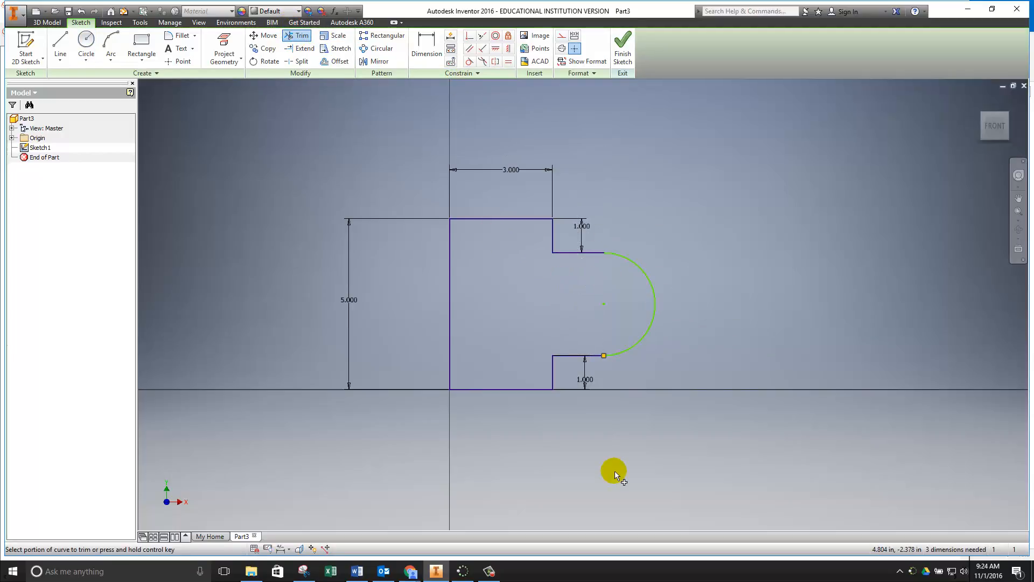
# - Dimension the horizontal distance from the plate's left edge to the tab arc's center as 4.5 in
pyautogui.click(422, 44)
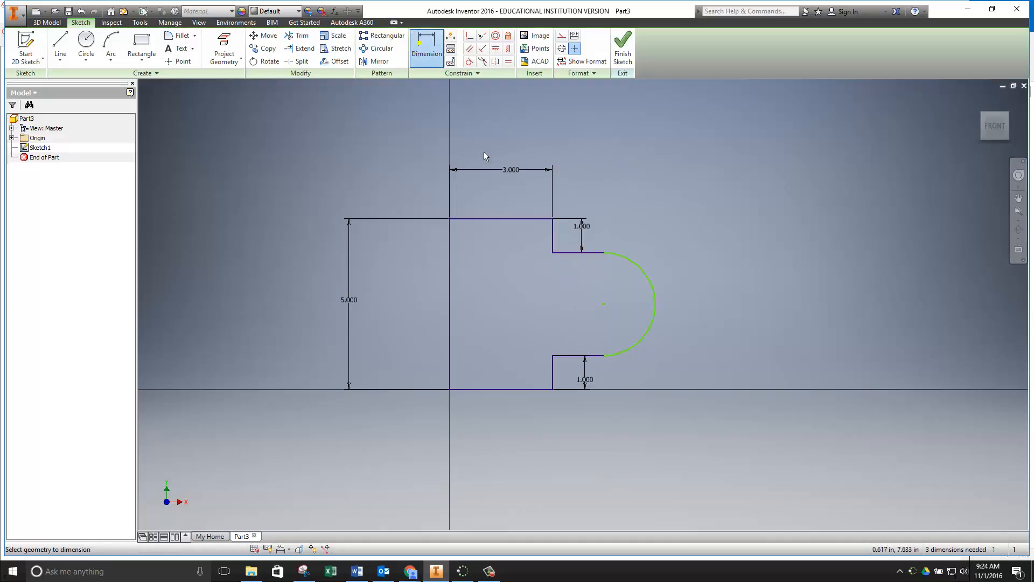
pyautogui.click(451, 281)
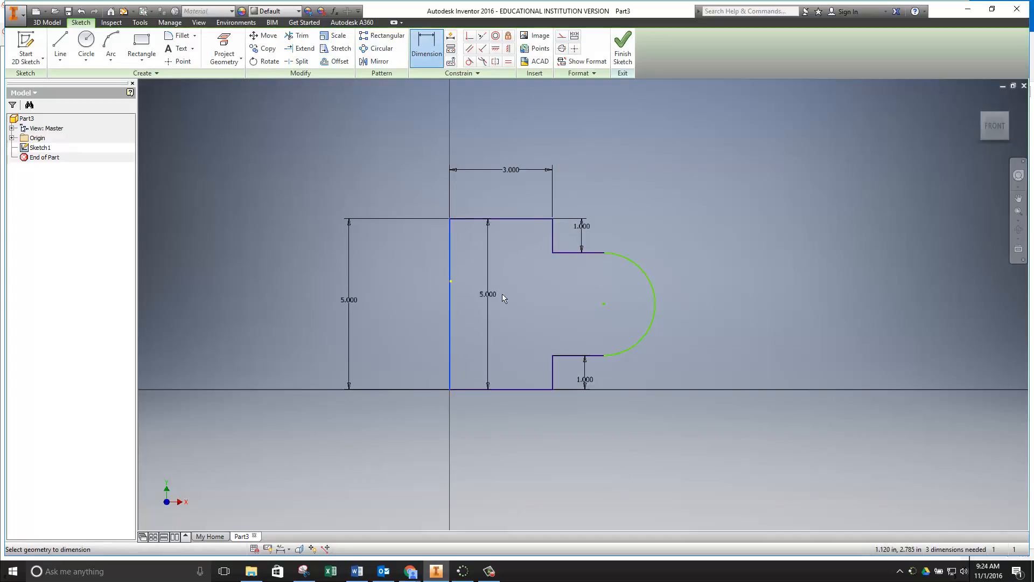
pyautogui.click(603, 304)
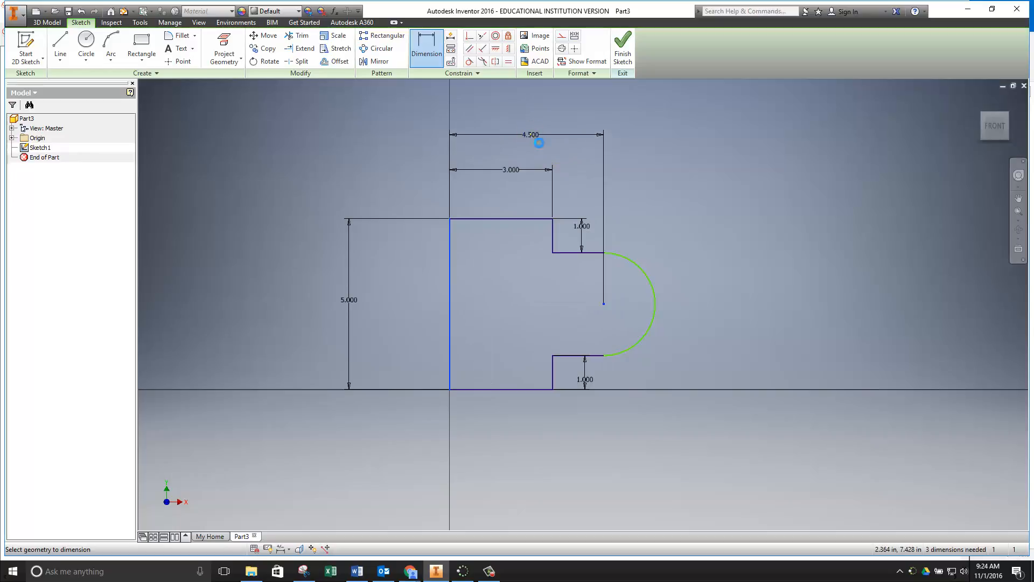
pyautogui.click(530, 135)
pyautogui.click(570, 175)
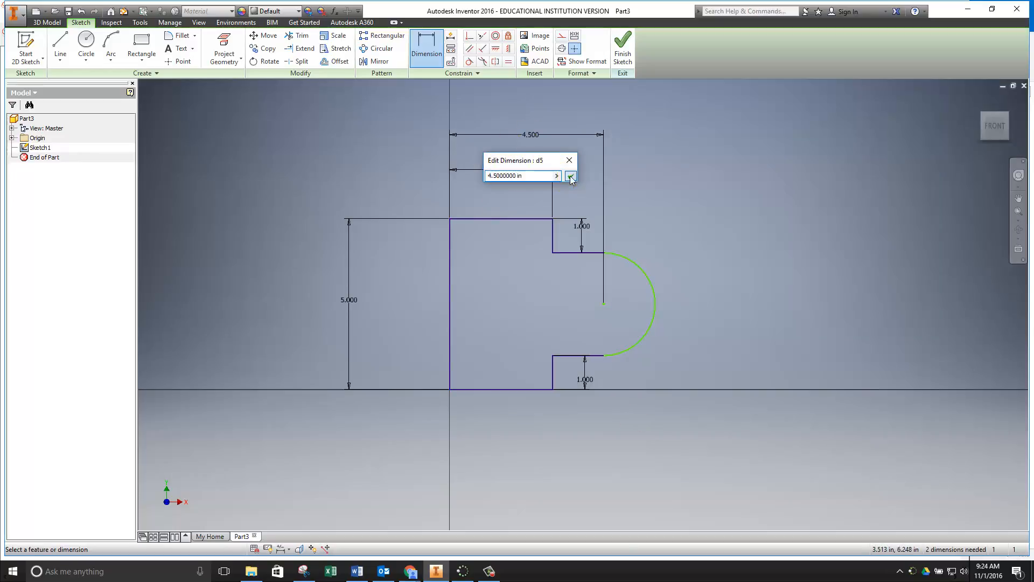
# - Dimension the tab arc's radius as 1.5 in and its center 2.5 in below the plate's top edge
pyautogui.click(642, 271)
pyautogui.click(668, 244)
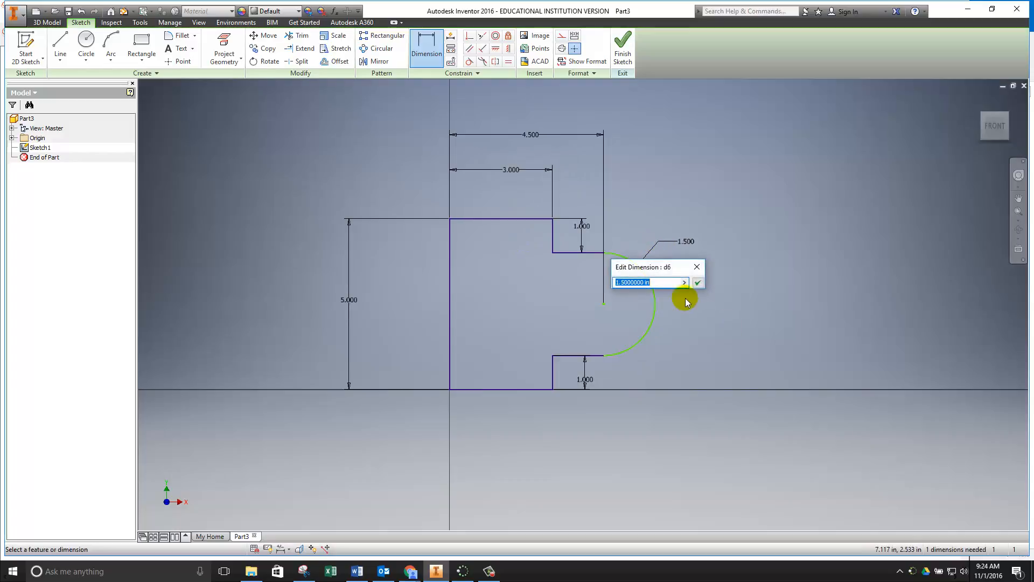
pyautogui.click(697, 283)
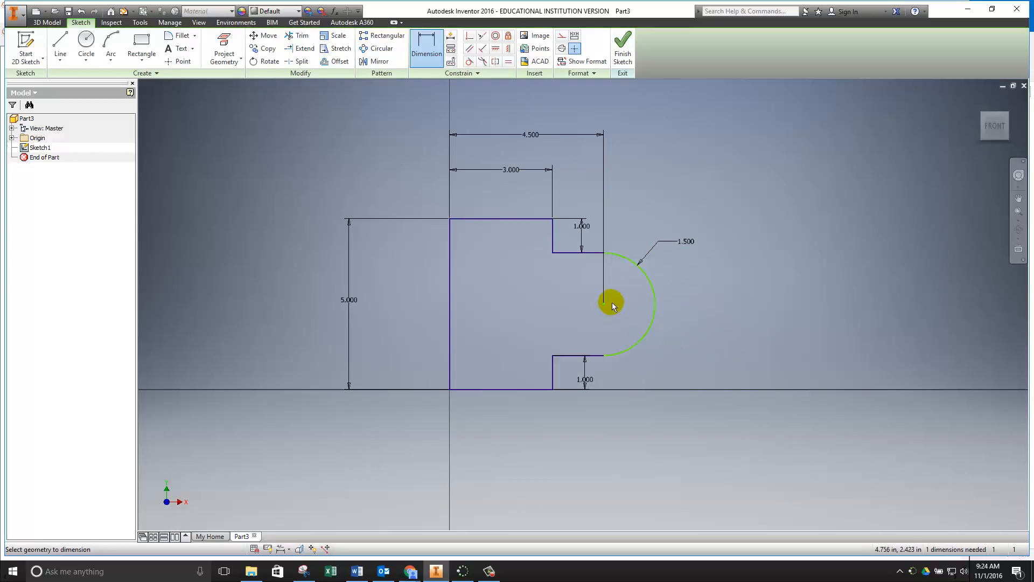
pyautogui.click(522, 218)
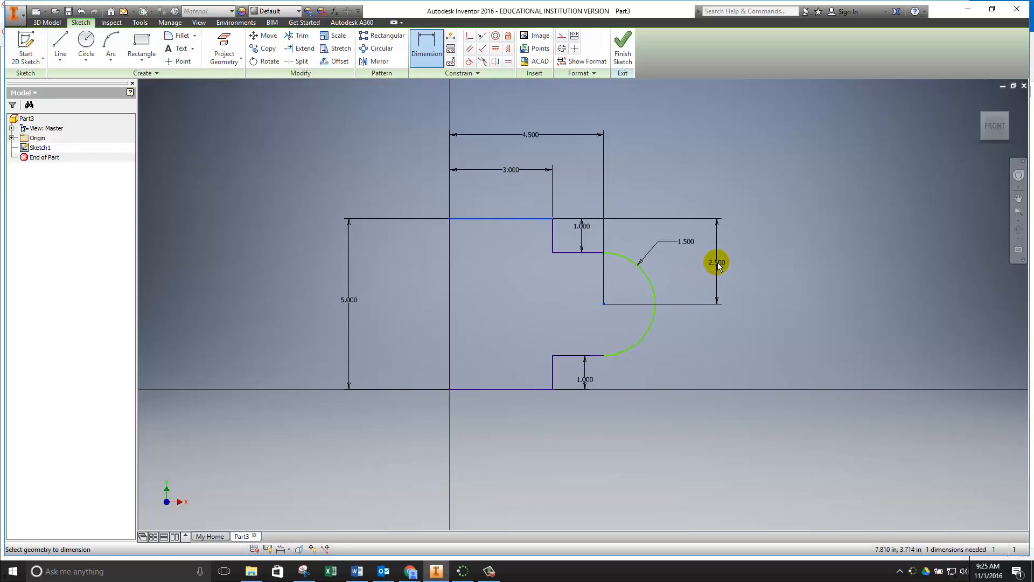
pyautogui.click(717, 264)
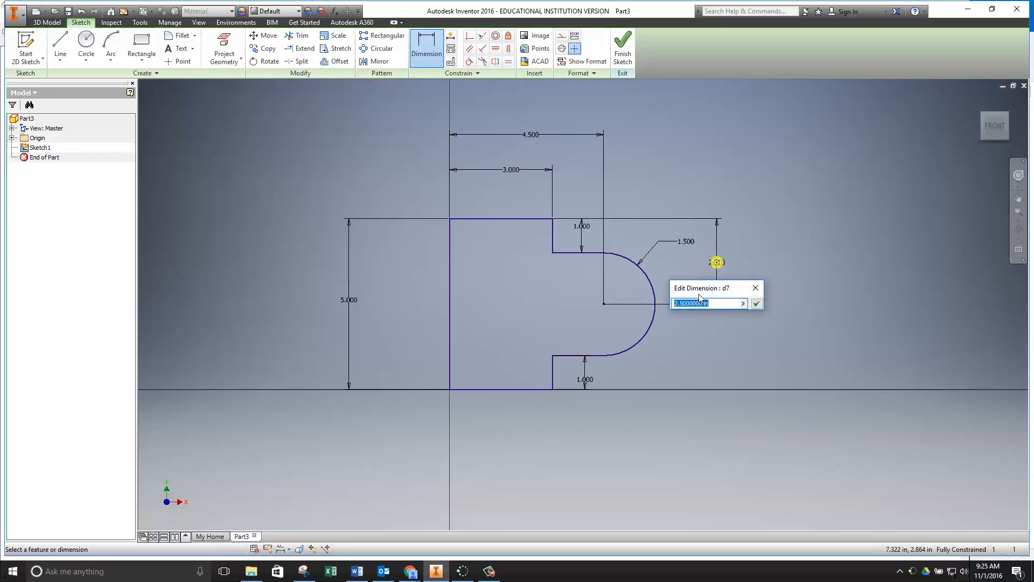
pyautogui.click(756, 304)
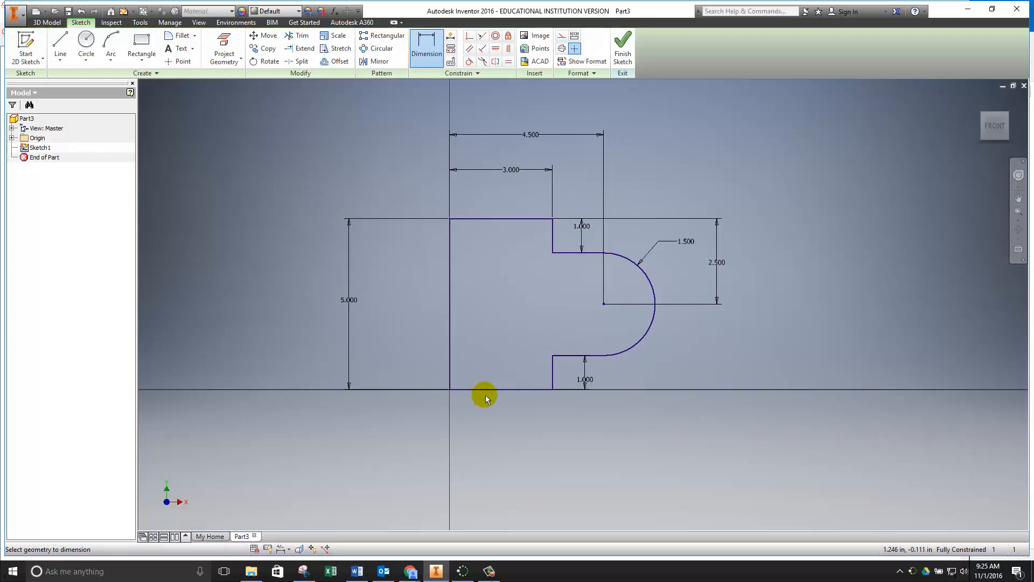
# - Sketch a circle about 2.1 in in diameter at the tab arc's center
pyautogui.click(87, 41)
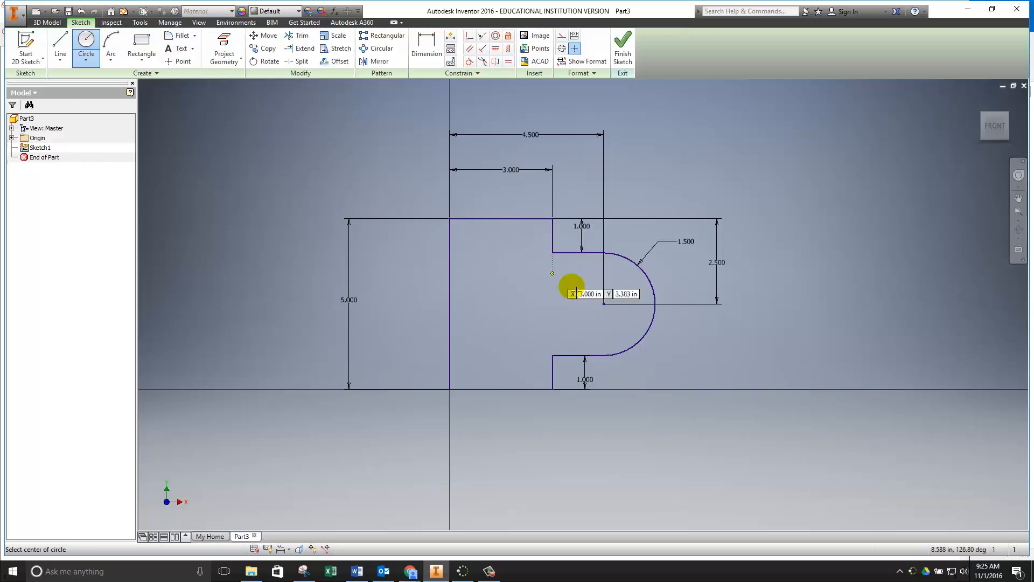
pyautogui.click(604, 303)
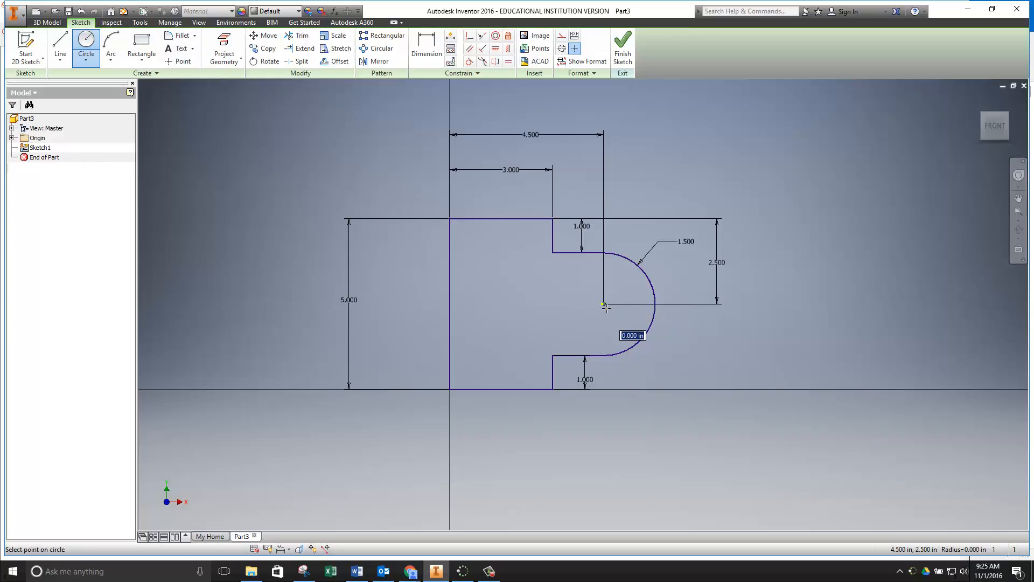
pyautogui.click(577, 325)
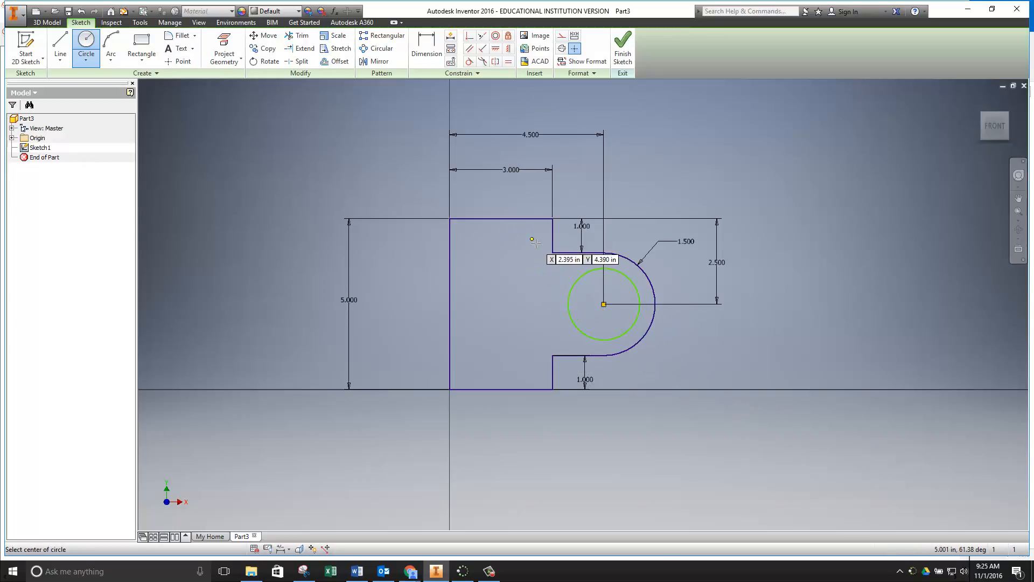
# - Sketch four hole circles inside the main plate, one near each corner, with the upper right one about 0.5 in in diameter
pyautogui.click(466, 234)
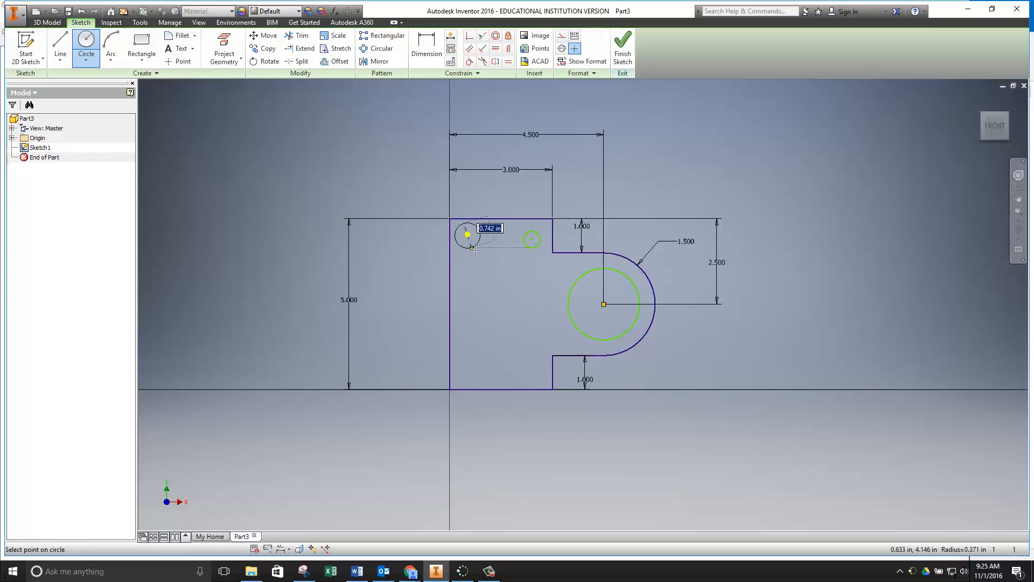
pyautogui.click(474, 249)
pyautogui.click(534, 372)
pyautogui.click(531, 367)
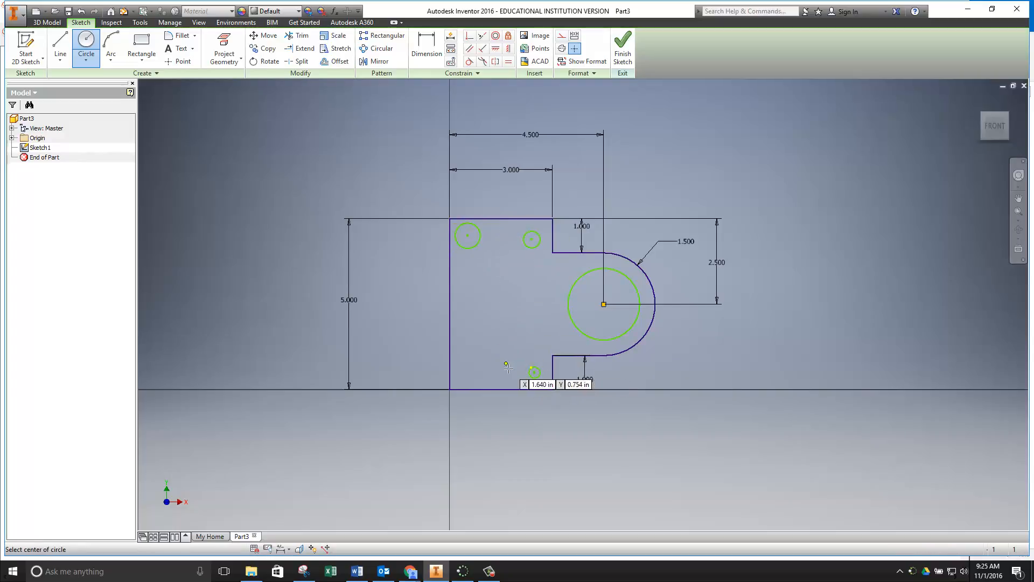
pyautogui.click(473, 372)
pyautogui.click(458, 367)
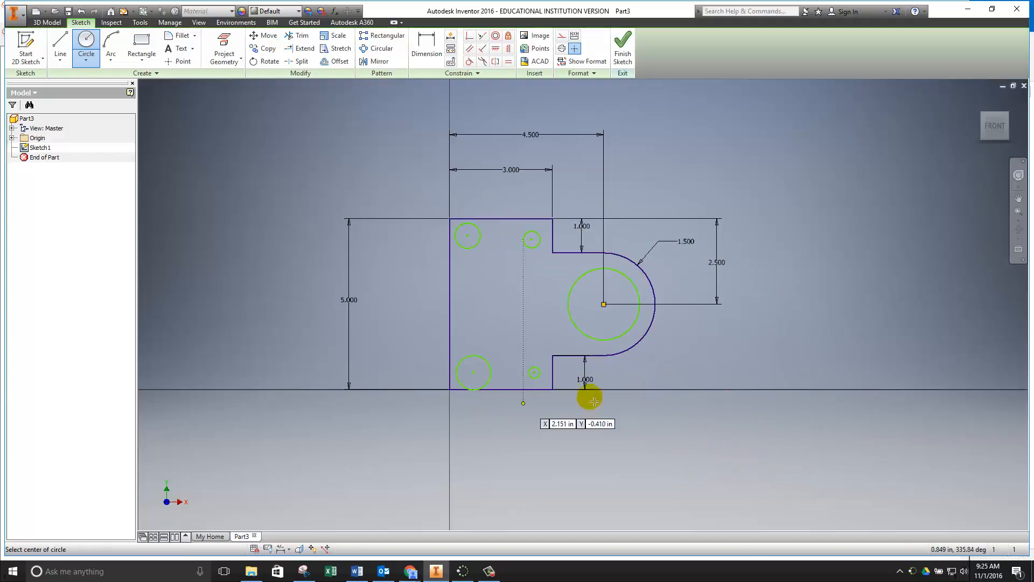
# - Dimension the diameter of the circle in the rounded tab as 1.5 in
pyautogui.click(426, 47)
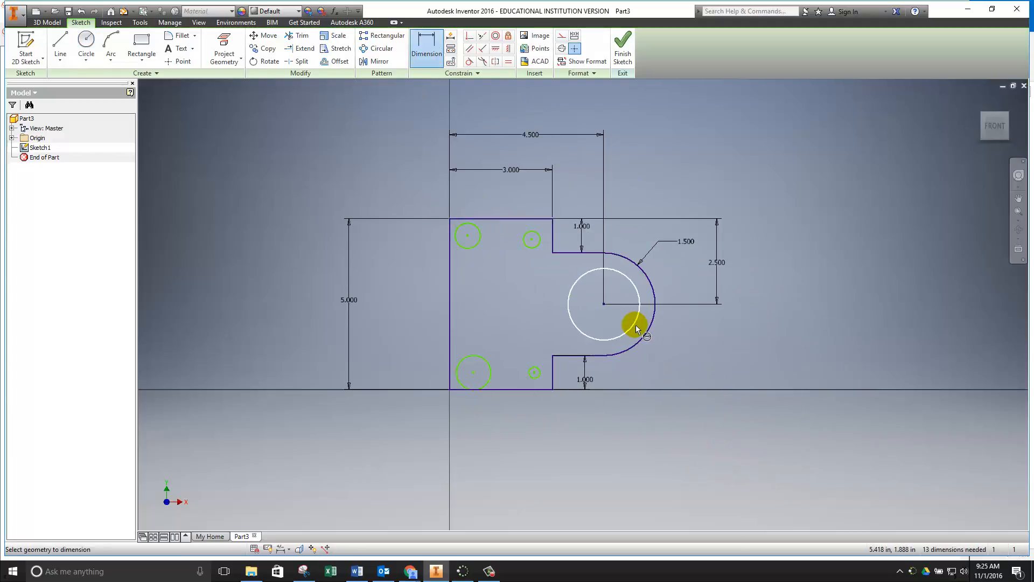
pyautogui.click(636, 329)
pyautogui.click(669, 341)
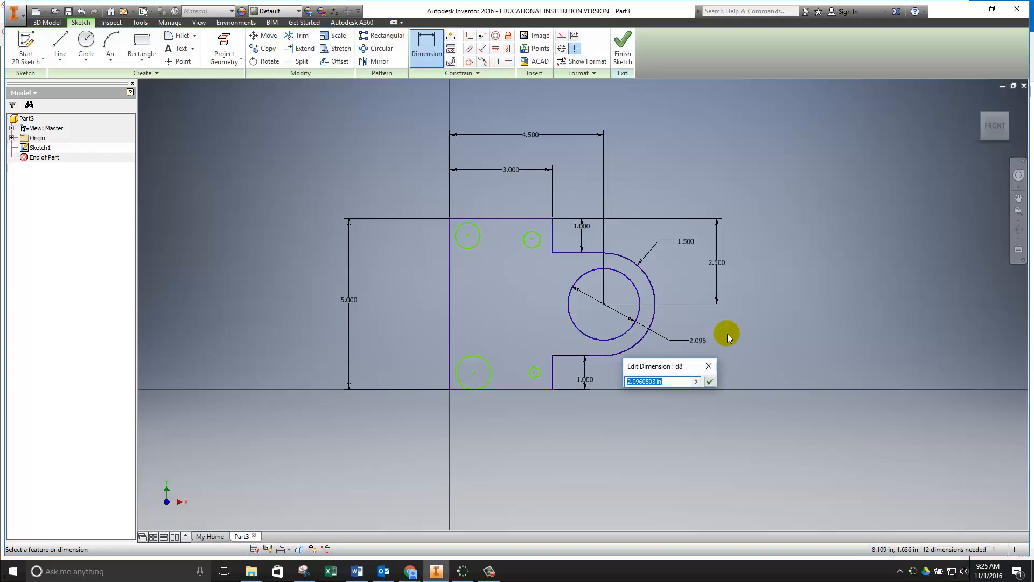
pyautogui.write('1.5')
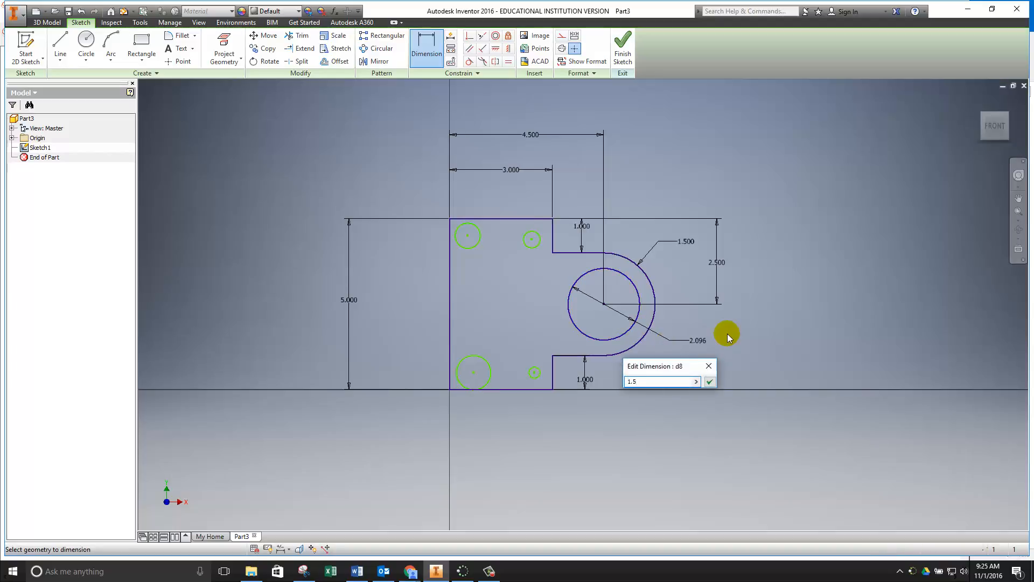
pyautogui.press('Return')
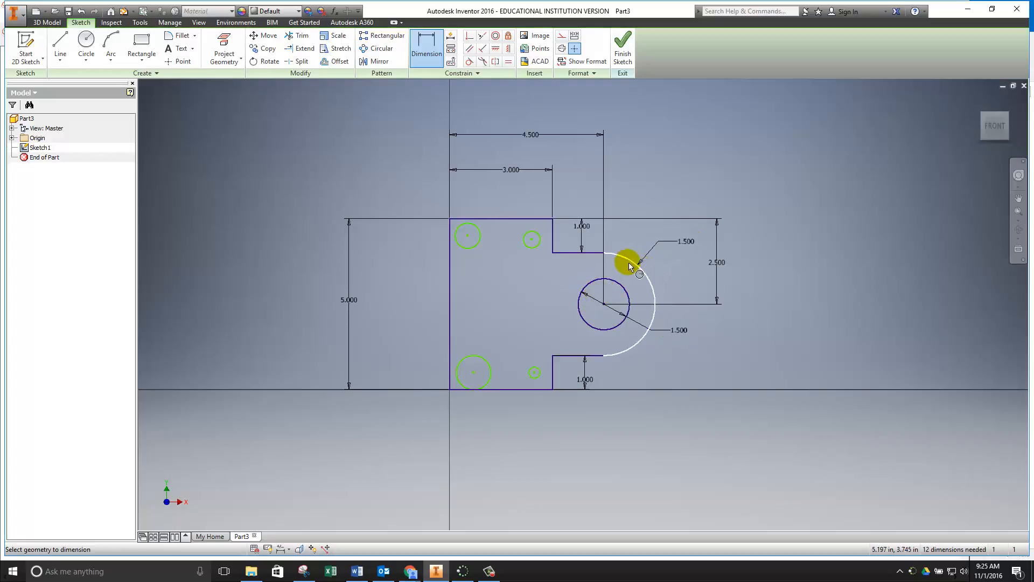
# - Dimension the diameters of the two upper corner hole circles as 0.5 in each
pyautogui.click(526, 237)
pyautogui.click(526, 202)
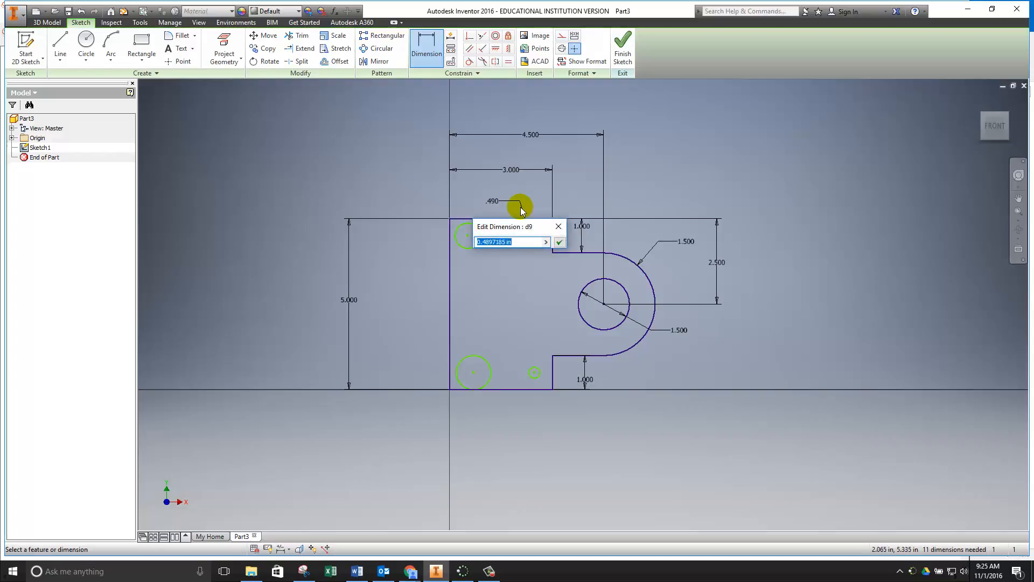
pyautogui.write('.5')
pyautogui.press('Return')
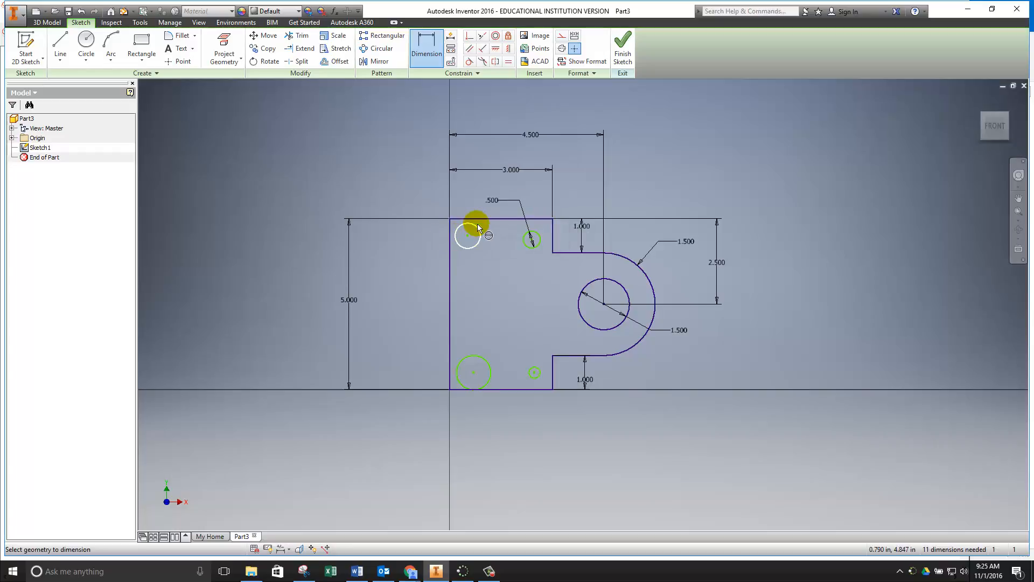
pyautogui.click(477, 225)
pyautogui.click(480, 216)
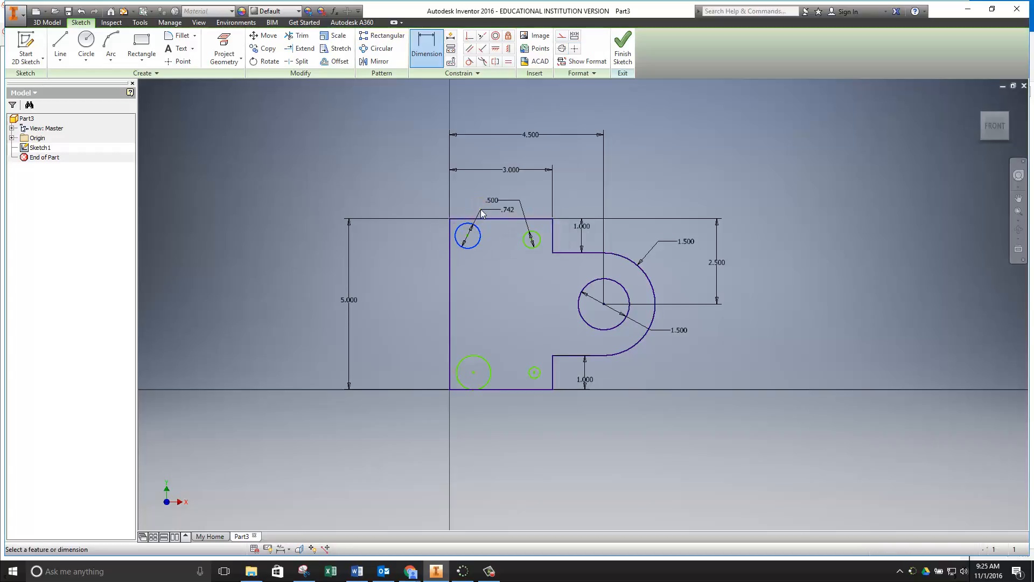
pyautogui.click(531, 229)
pyautogui.write('.5')
pyautogui.press('Return')
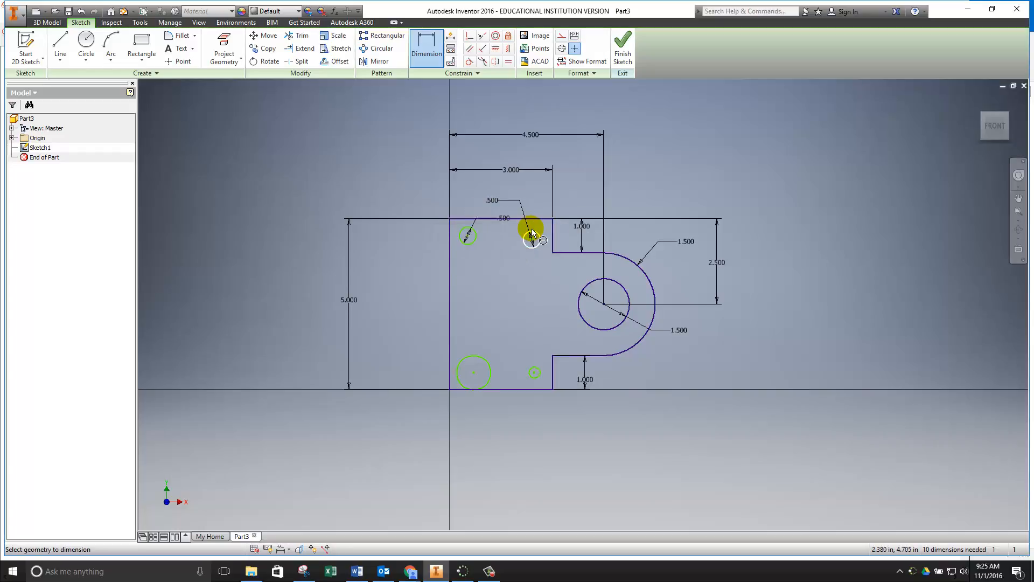
# - Dimension the diameters of the two lower corner hole circles as 0.5 in each
pyautogui.click(486, 383)
pyautogui.click(518, 408)
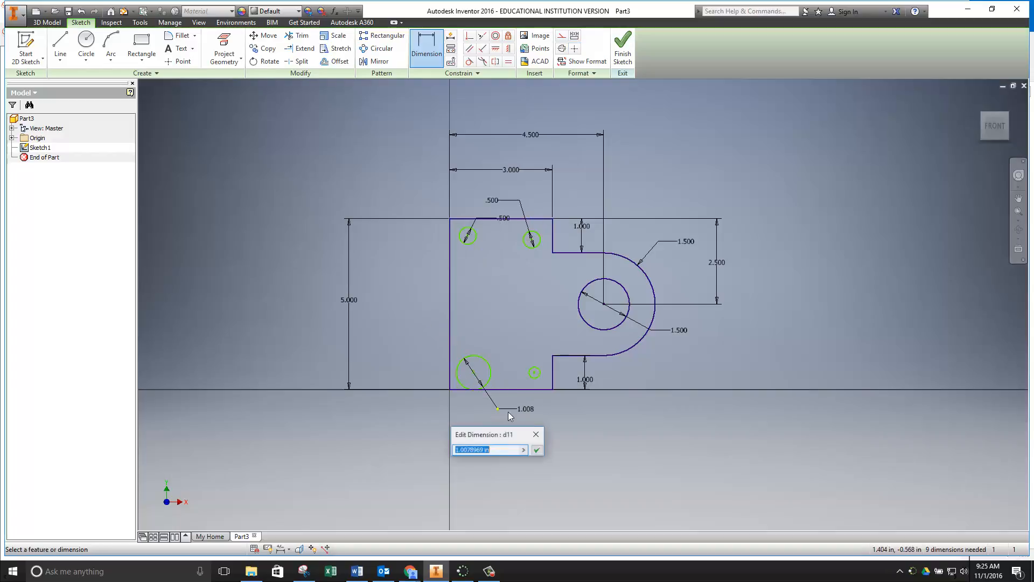
pyautogui.write('.5')
pyautogui.press('Return')
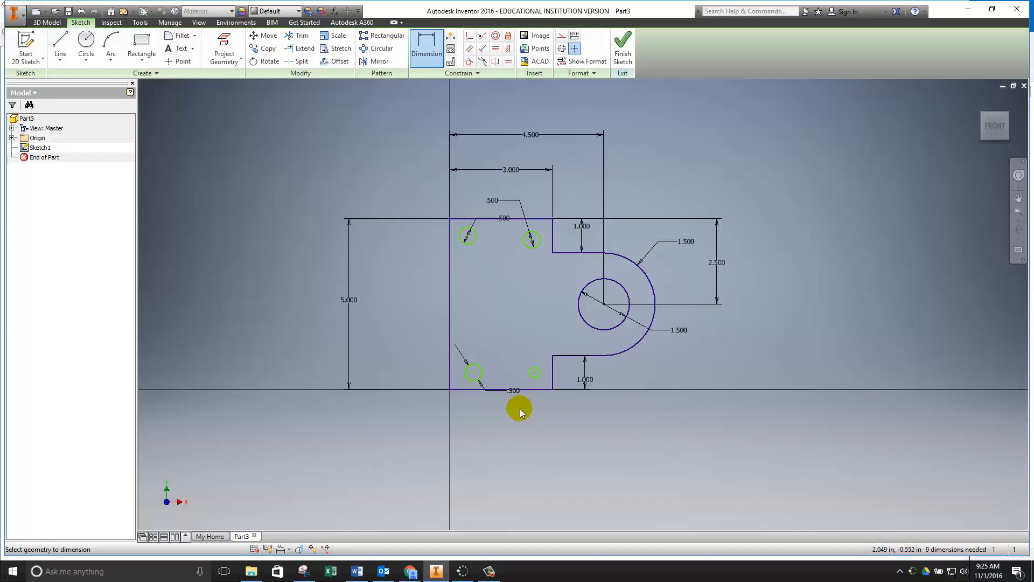
pyautogui.click(534, 374)
pyautogui.click(506, 406)
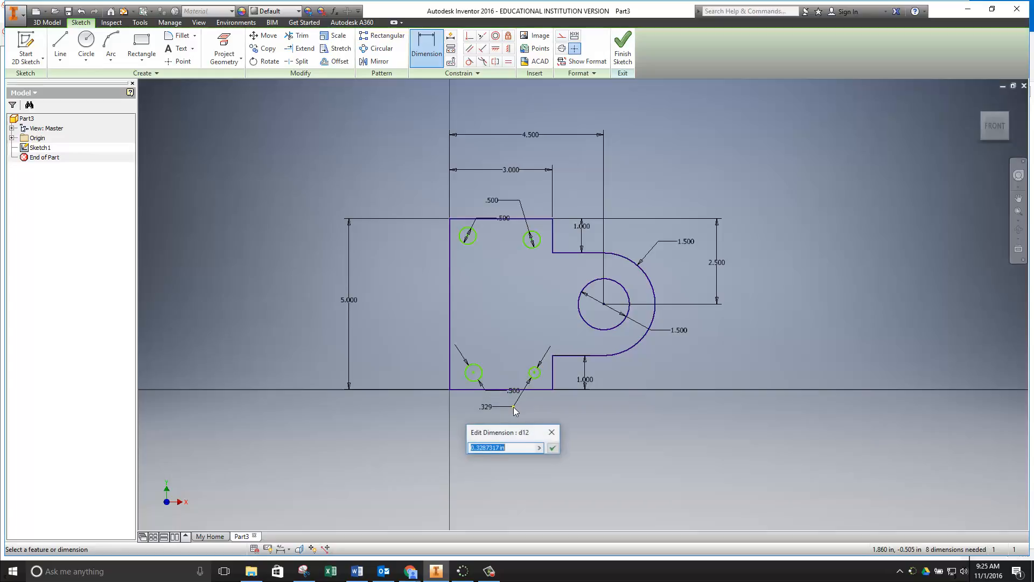
pyautogui.write('.5')
pyautogui.press('Return')
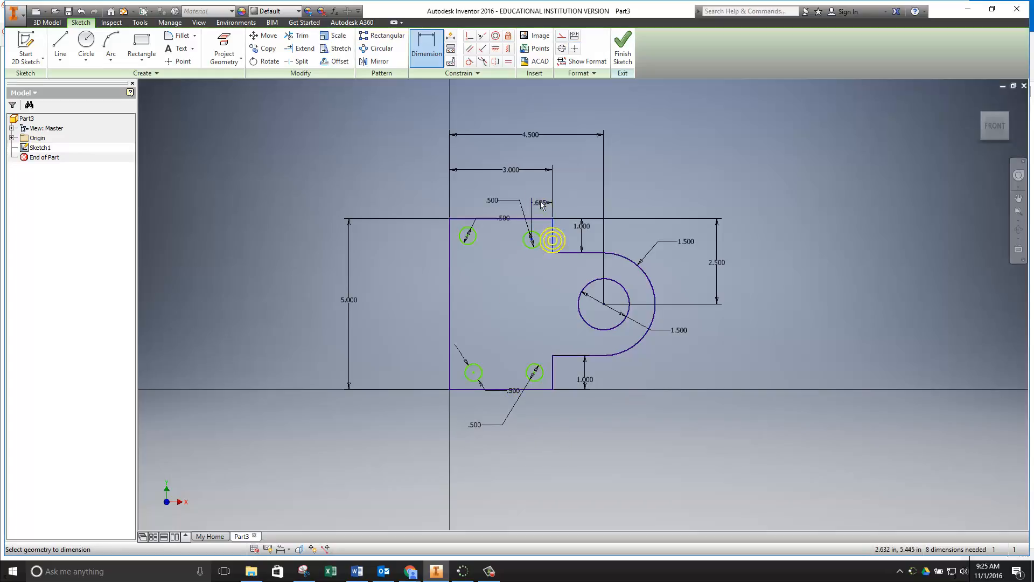
# - Locate the upper right hole's center 0.5 in from the plate's right edge and 0.5 in below its top edge
pyautogui.click(542, 203)
pyautogui.click(579, 242)
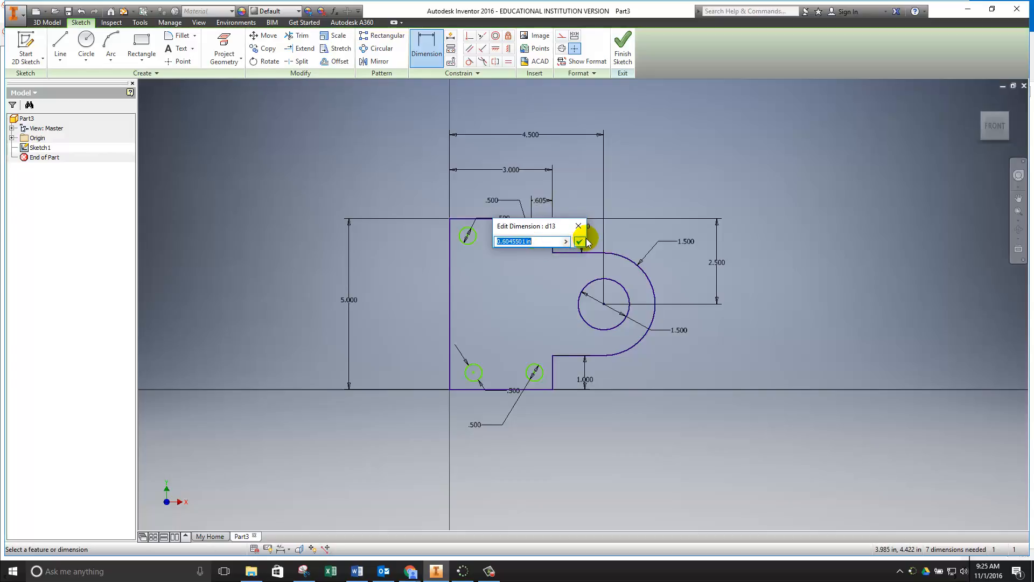
pyautogui.write('.5')
pyautogui.click(580, 242)
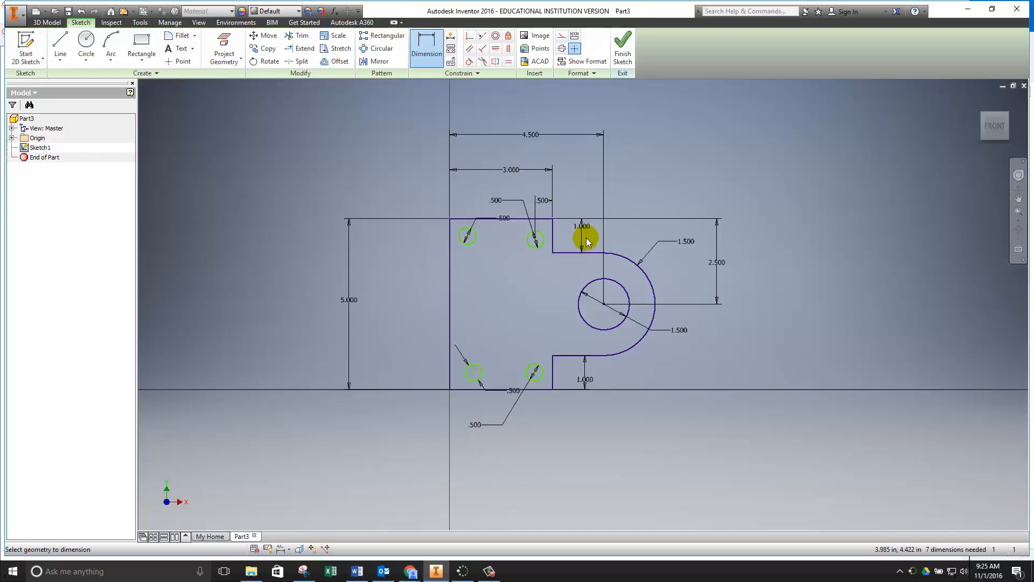
pyautogui.click(537, 232)
pyautogui.click(561, 226)
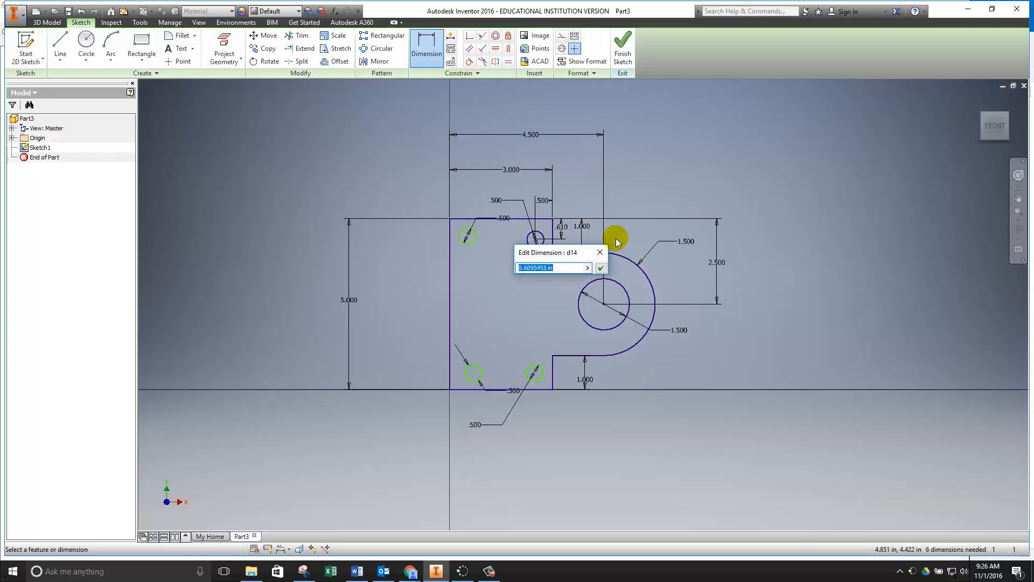
pyautogui.write('.5')
pyautogui.press('Return')
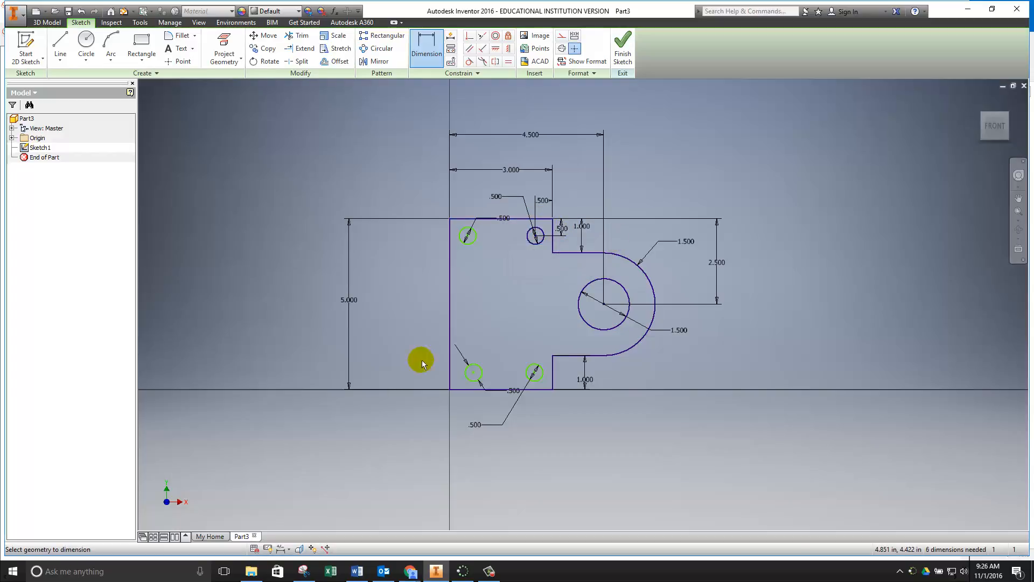
pyautogui.click(468, 237)
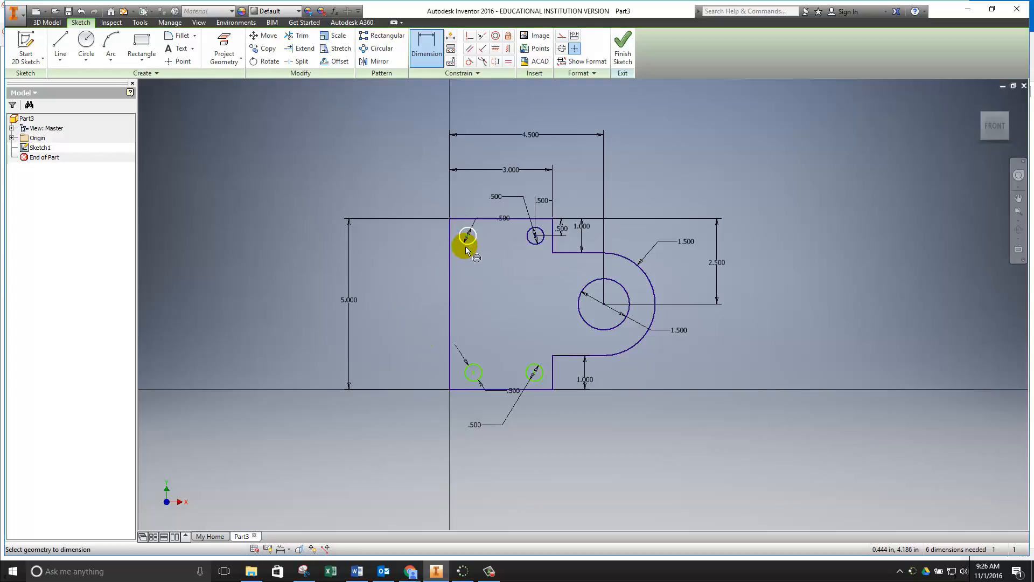
pyautogui.click(419, 250)
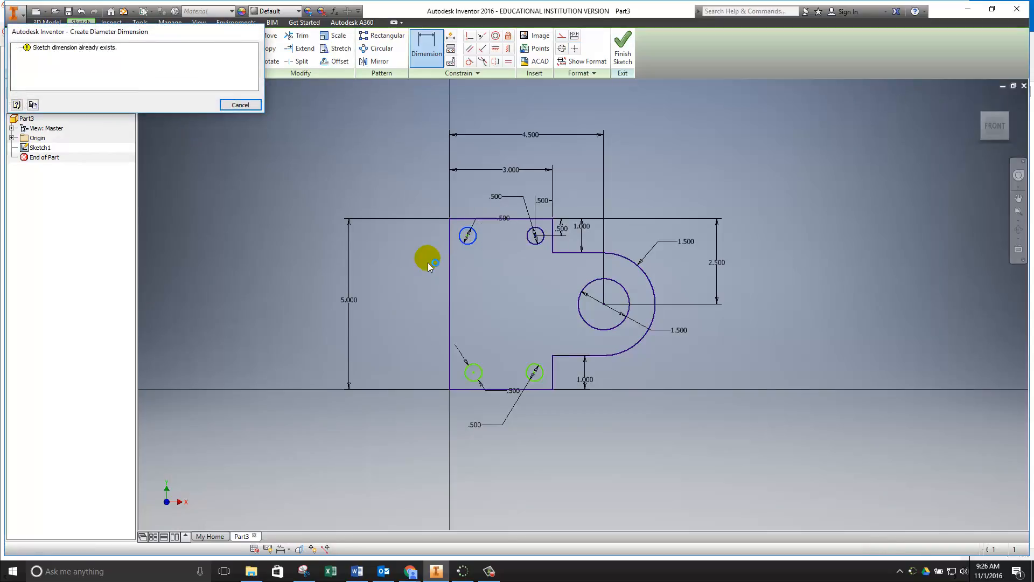
pyautogui.click(240, 105)
# - Locate the upper left hole's center 0.5 in below the plate's top edge and 0.5 in from its left edge
pyautogui.click(466, 240)
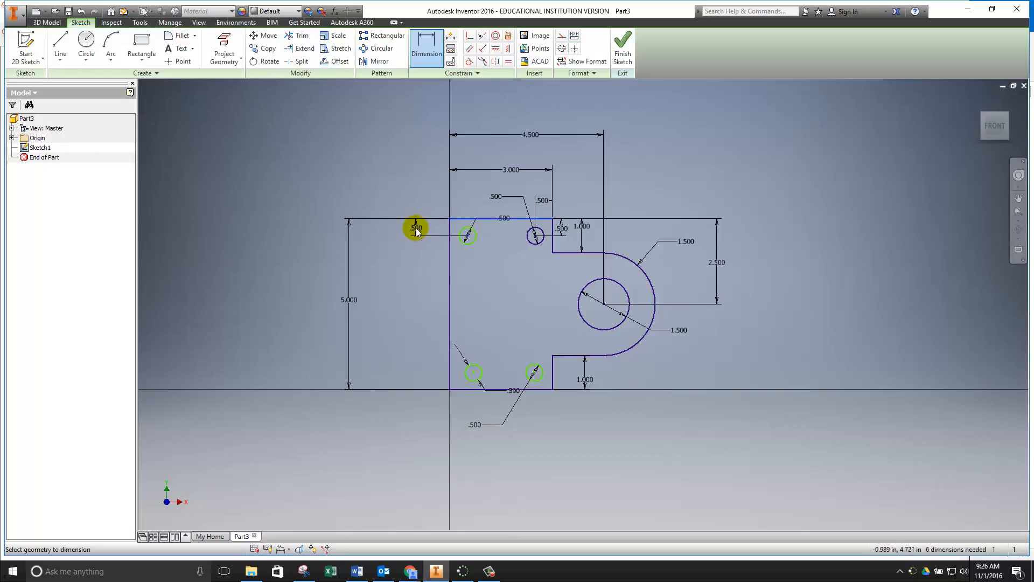
pyautogui.click(416, 231)
pyautogui.write('.5')
pyautogui.press('Return')
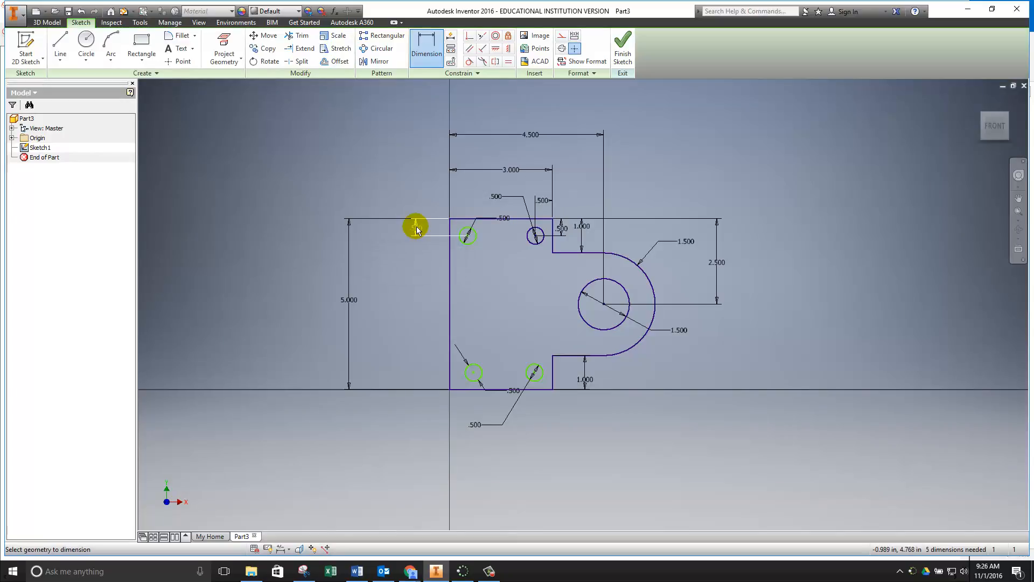
pyautogui.click(466, 237)
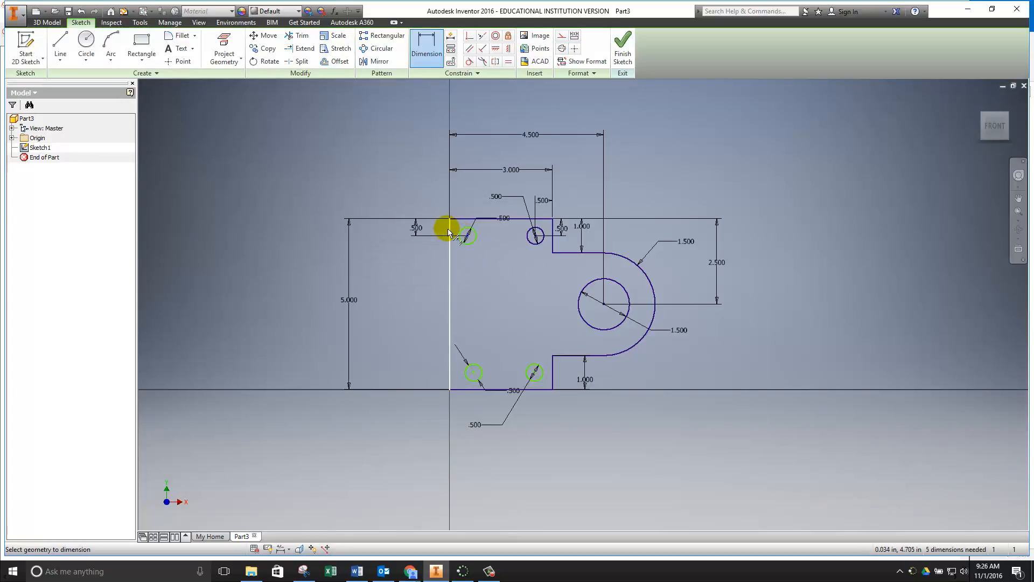
pyautogui.click(450, 225)
pyautogui.click(470, 206)
pyautogui.write('.5')
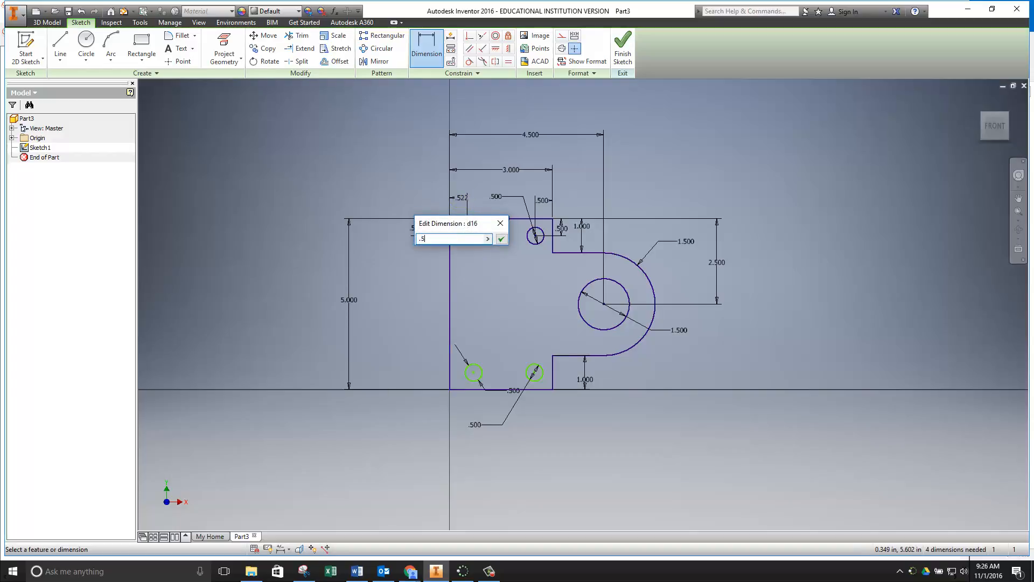
pyautogui.press('Return')
# - Locate the lower left hole's center 0.5 in from the plate's left edge and 0.5 in above its bottom edge
pyautogui.click(495, 398)
pyautogui.click(473, 371)
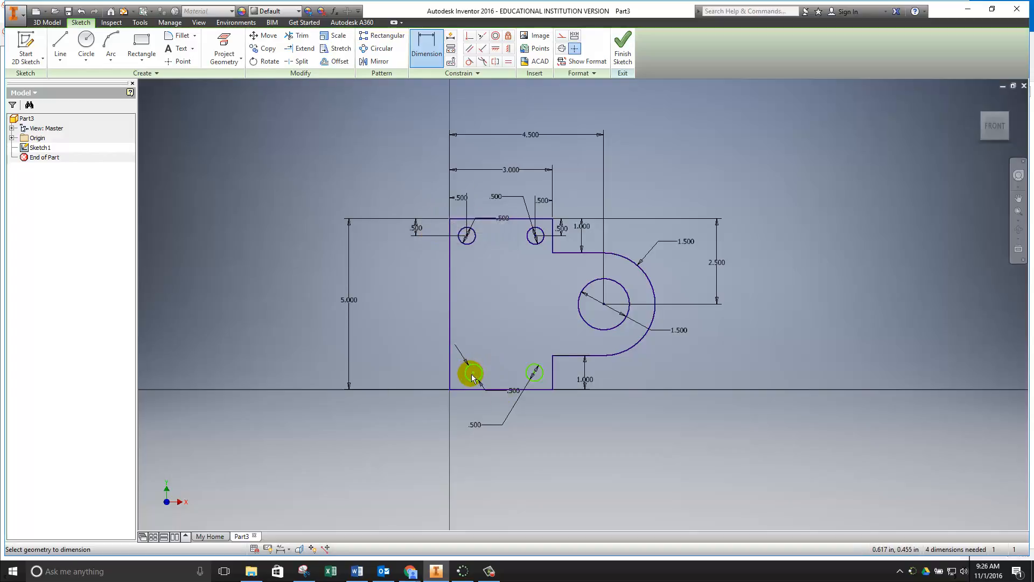
pyautogui.click(451, 377)
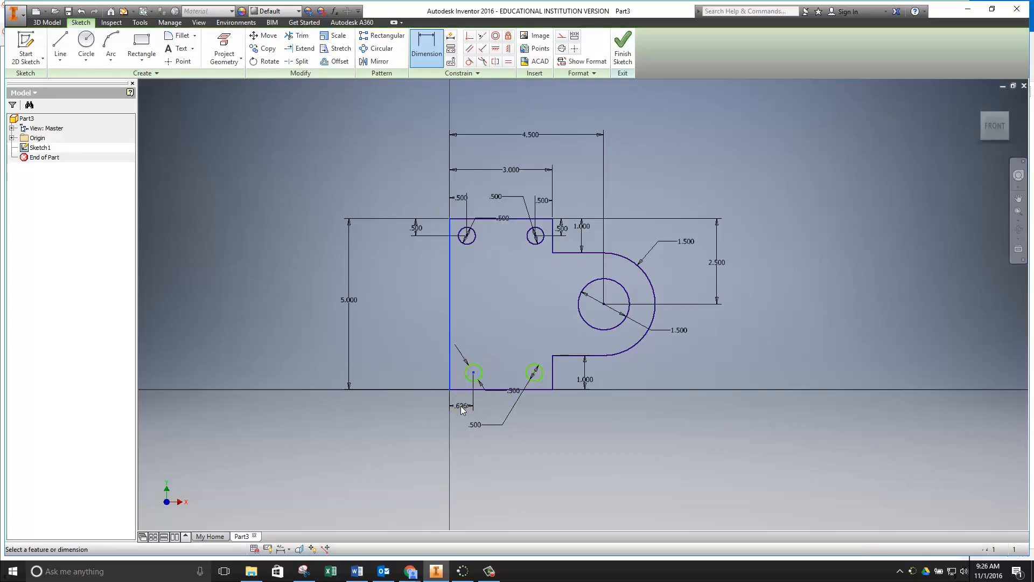
pyautogui.click(465, 407)
pyautogui.write('.5')
pyautogui.click(465, 406)
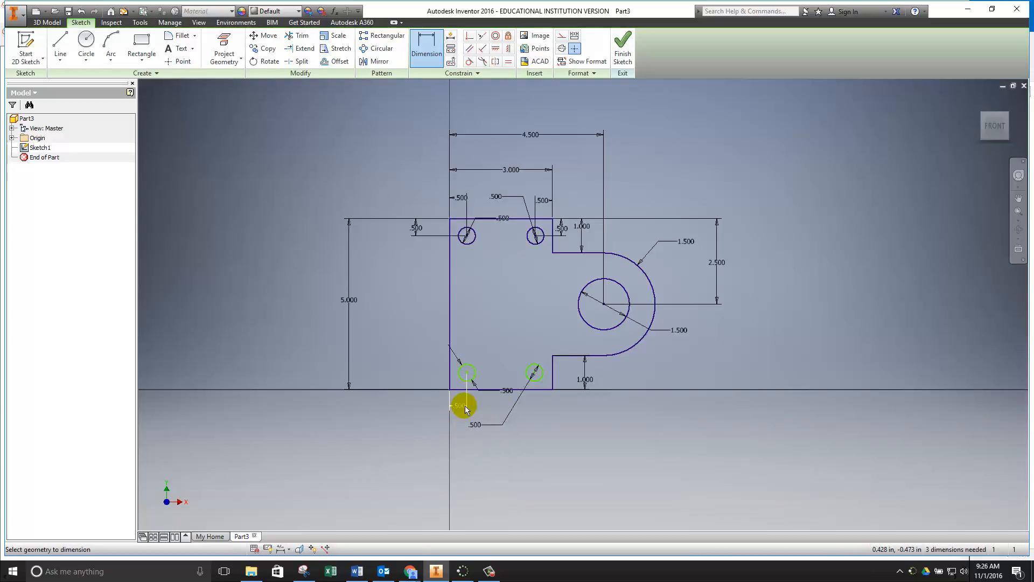
pyautogui.click(466, 373)
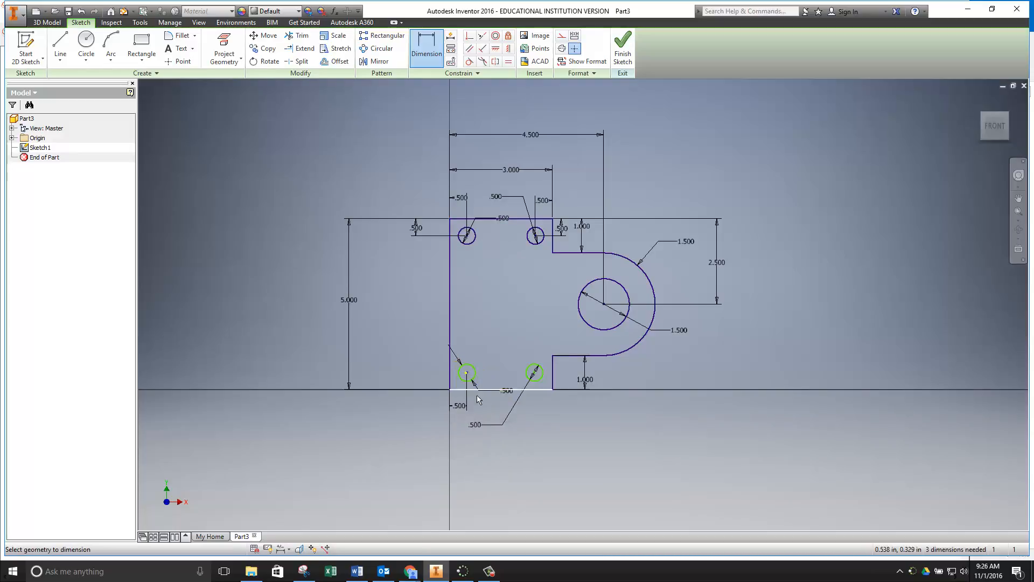
pyautogui.click(466, 389)
pyautogui.click(424, 380)
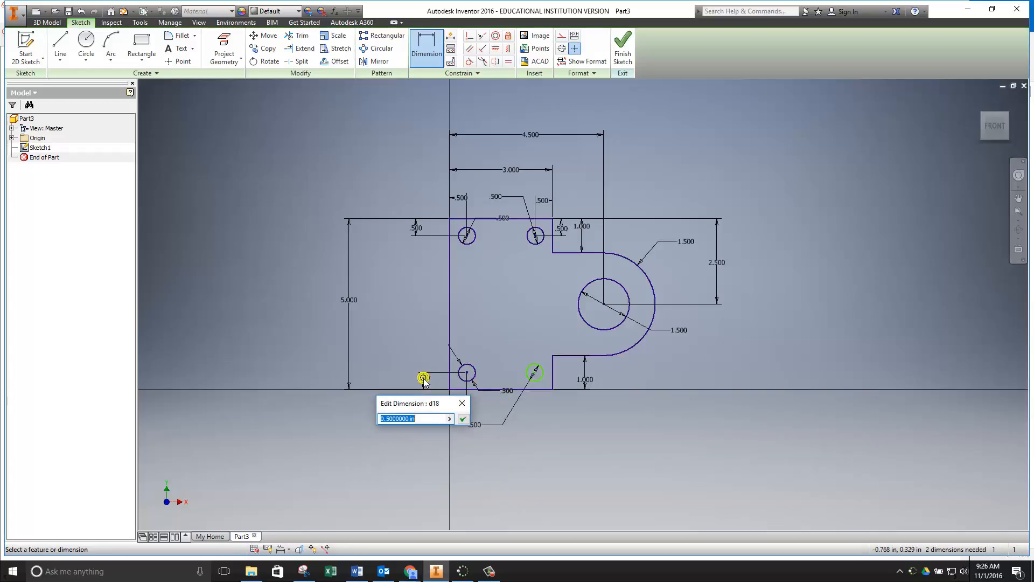
pyautogui.write('.5')
pyautogui.press('Return')
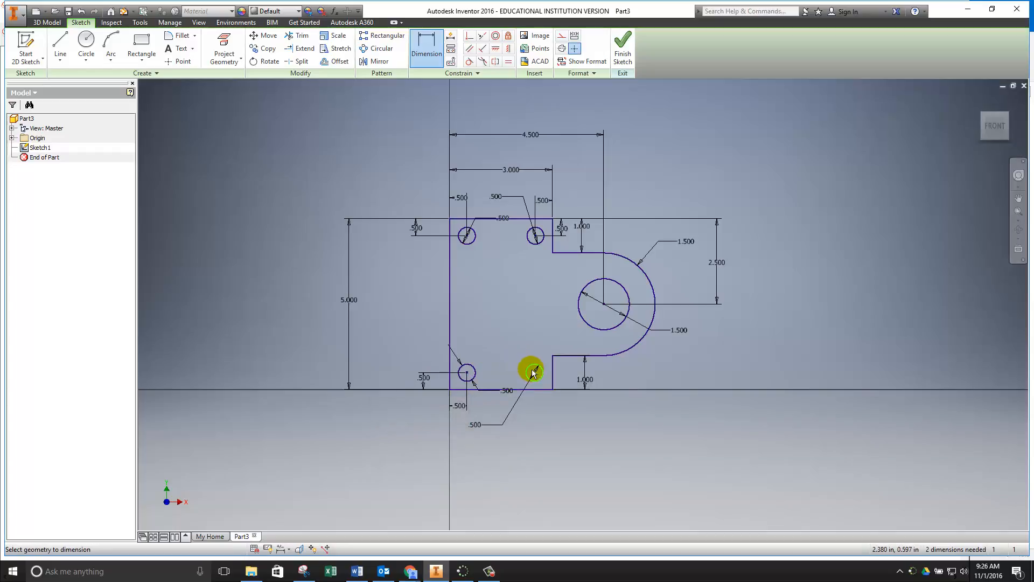
# - Locate the lower right hole's center 0.5 in from the plate's right edge and 0.5 in above its bottom edge
pyautogui.click(535, 374)
pyautogui.click(536, 389)
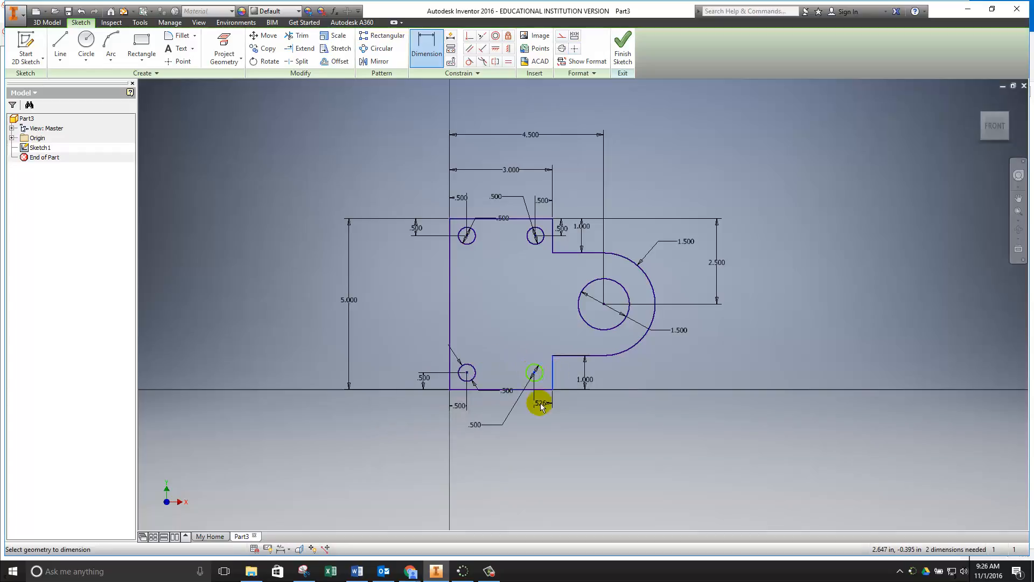
pyautogui.click(543, 405)
pyautogui.write('.5')
pyautogui.press('Return')
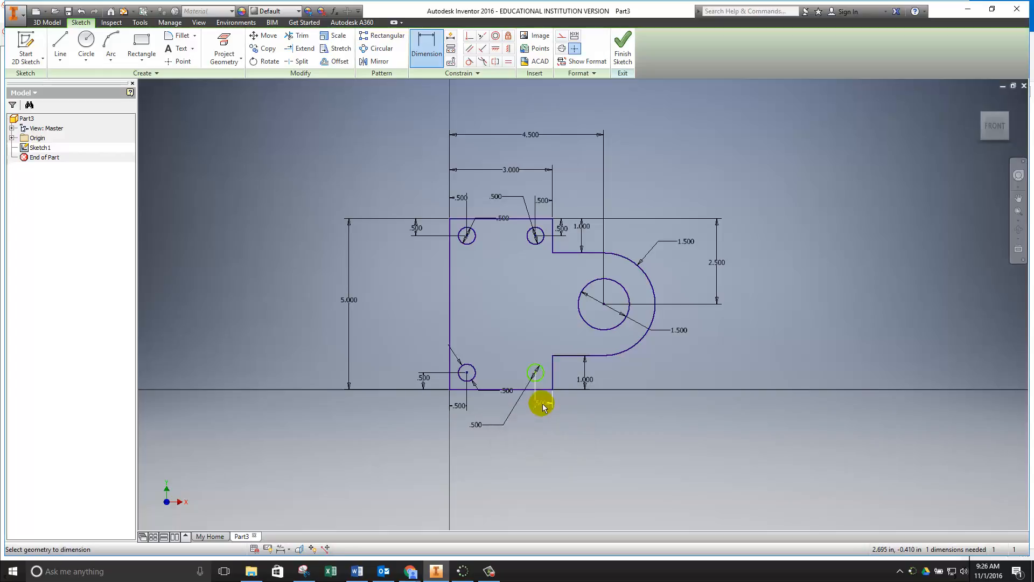
pyautogui.click(552, 379)
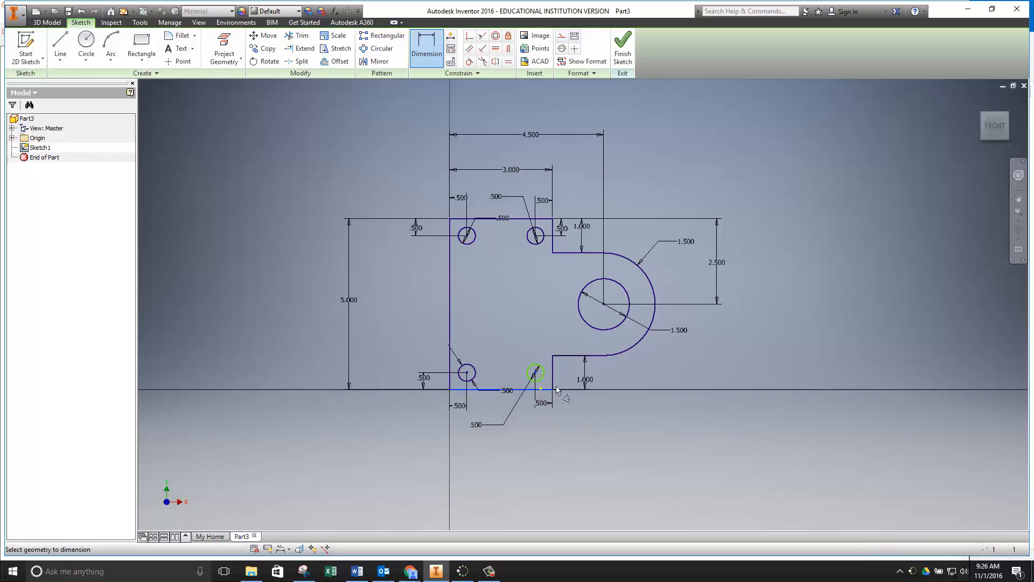
pyautogui.click(562, 384)
pyautogui.write('.')
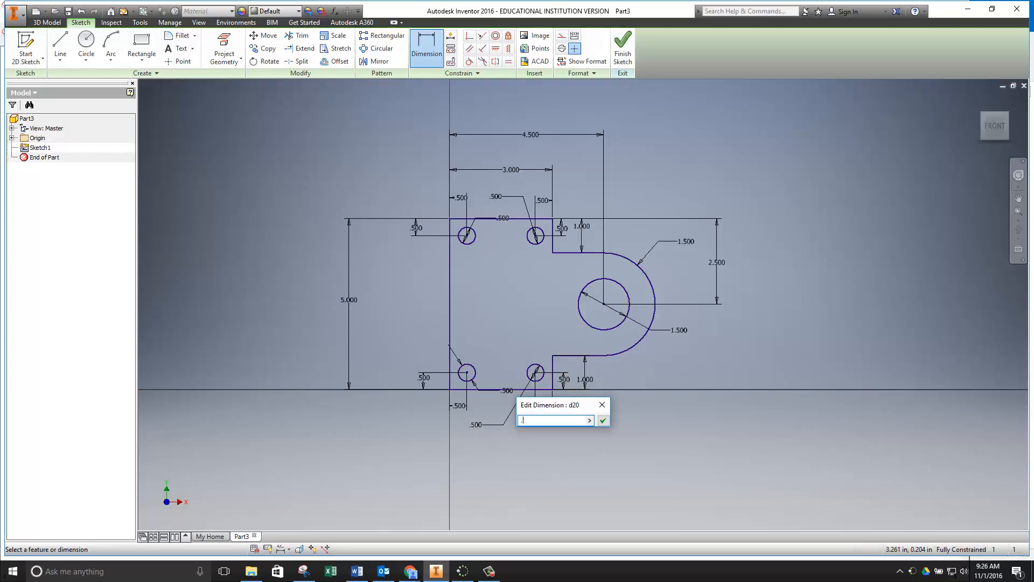
pyautogui.write('5')
pyautogui.press('Return')
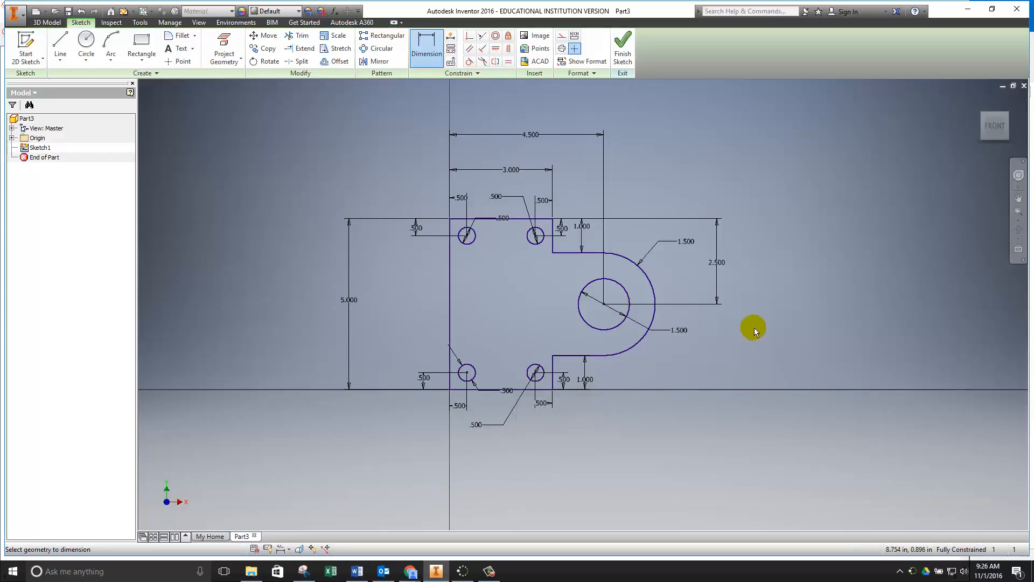
# - Finish the sketch and check the plate's thickness in the CAD practical test drawing in Snipping Tool, returning to Inventor
pyautogui.click(623, 54)
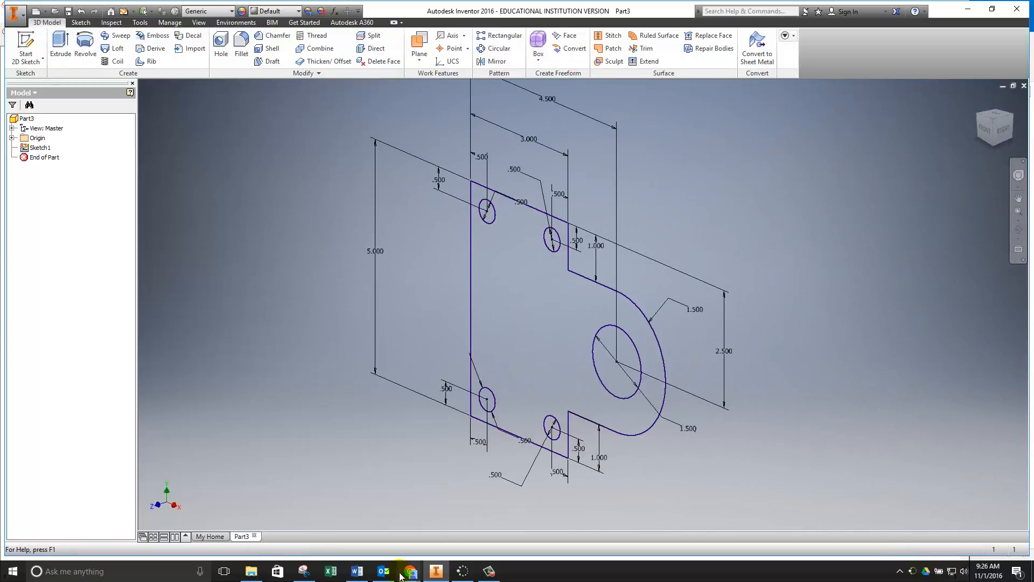
pyautogui.click(299, 573)
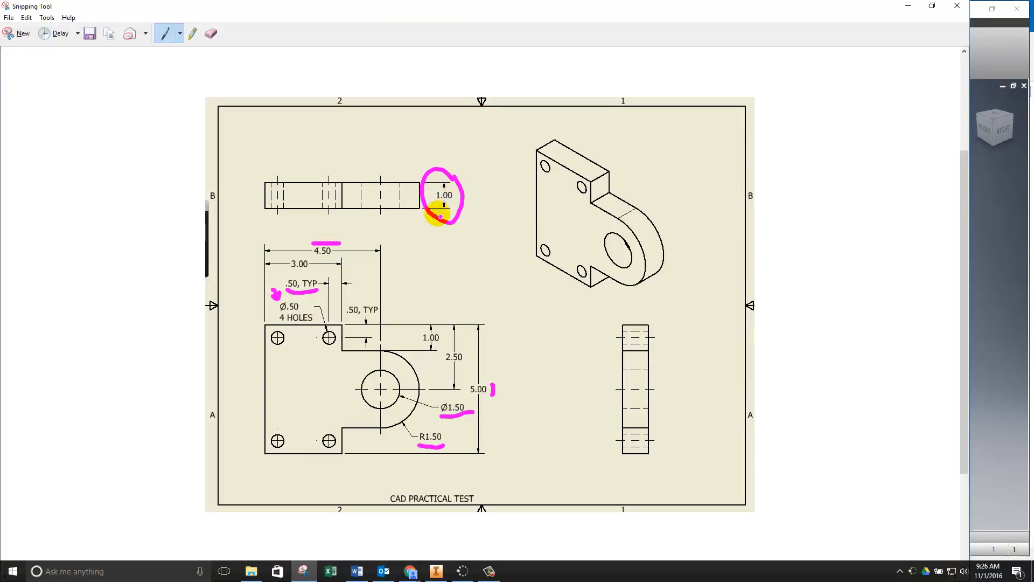
pyautogui.click(437, 571)
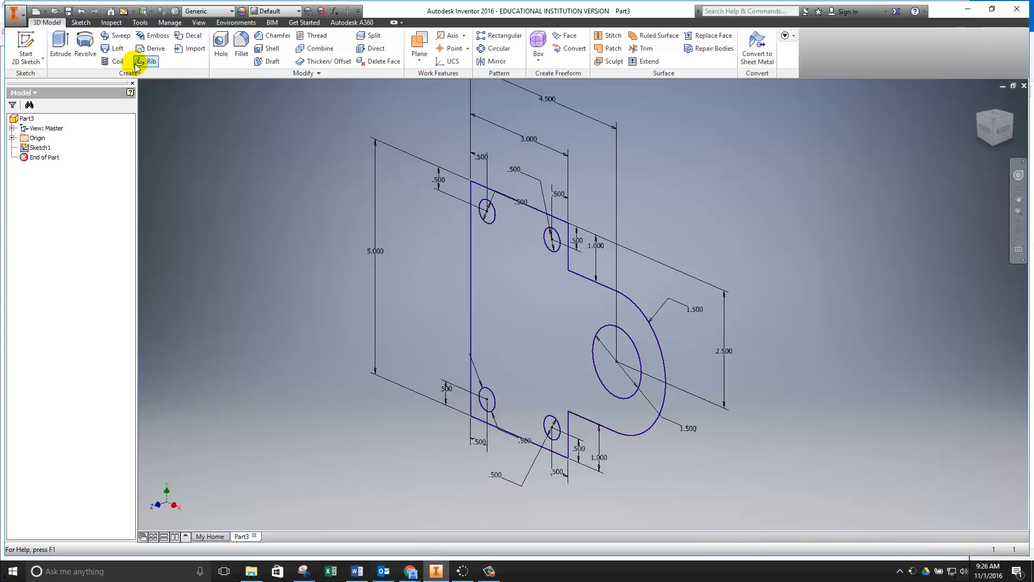
# - Extrude the plate profile 1 in, leaving the five hole circles open
pyautogui.click(59, 41)
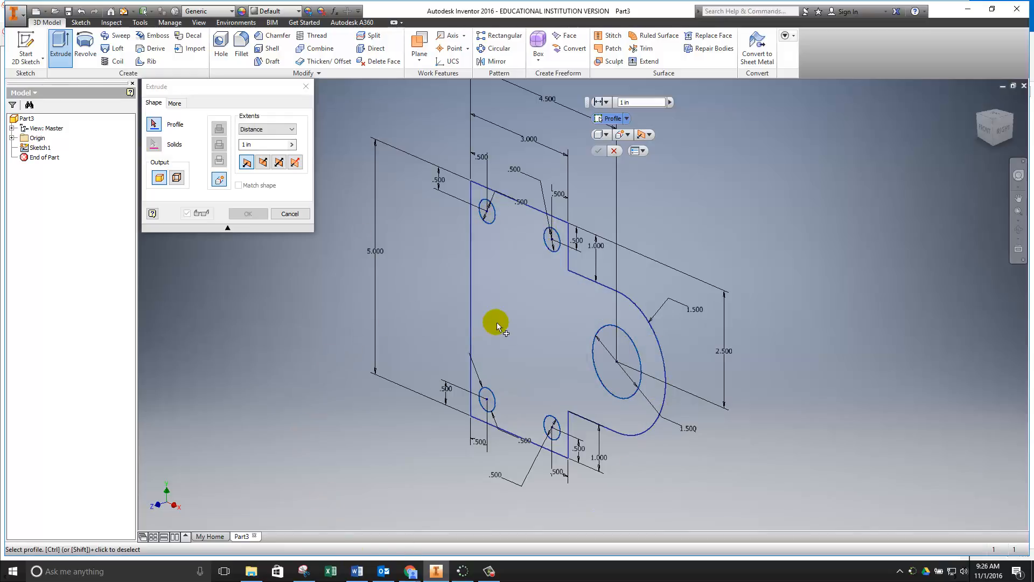
pyautogui.click(522, 328)
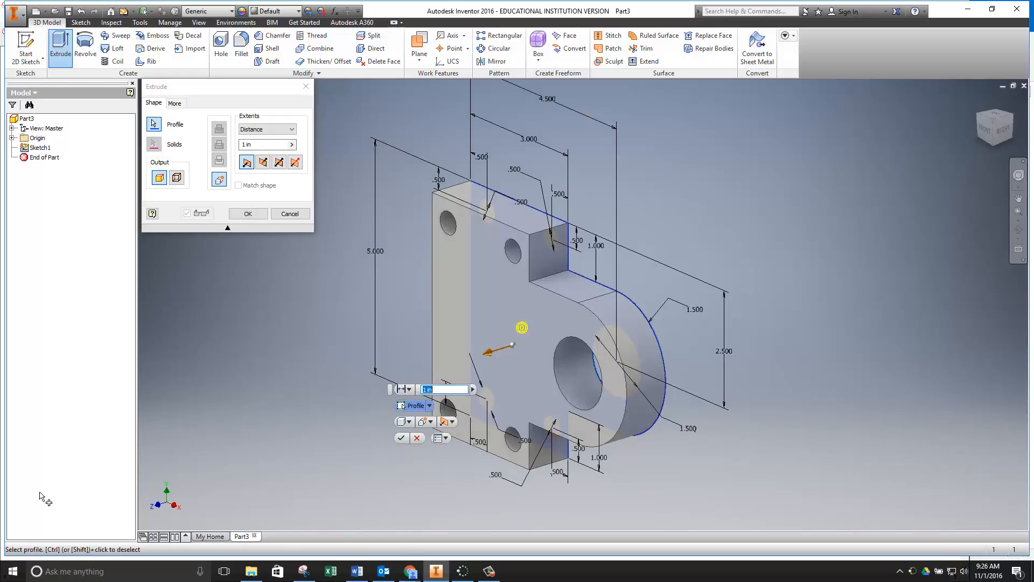
pyautogui.click(268, 146)
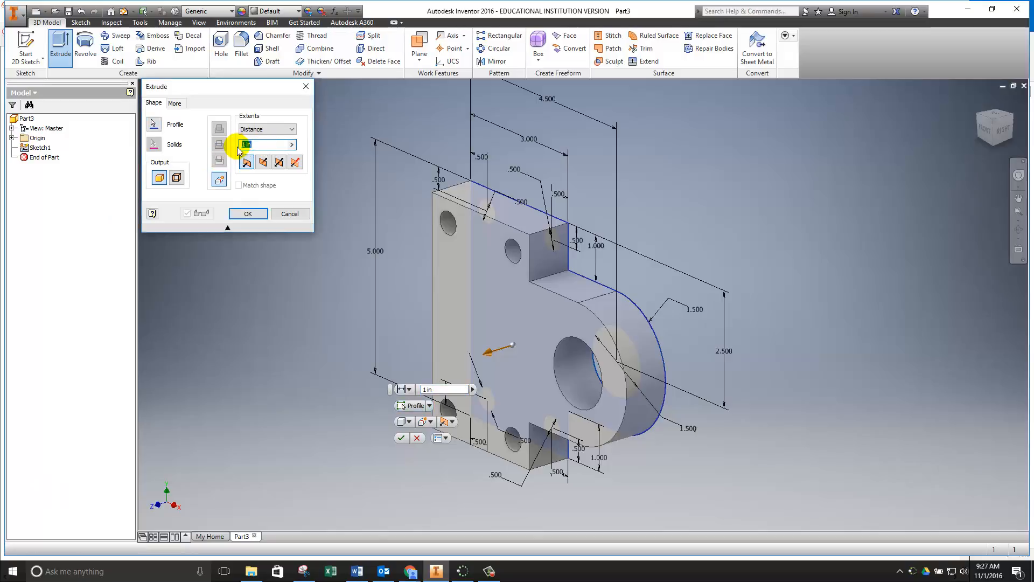
pyautogui.click(247, 215)
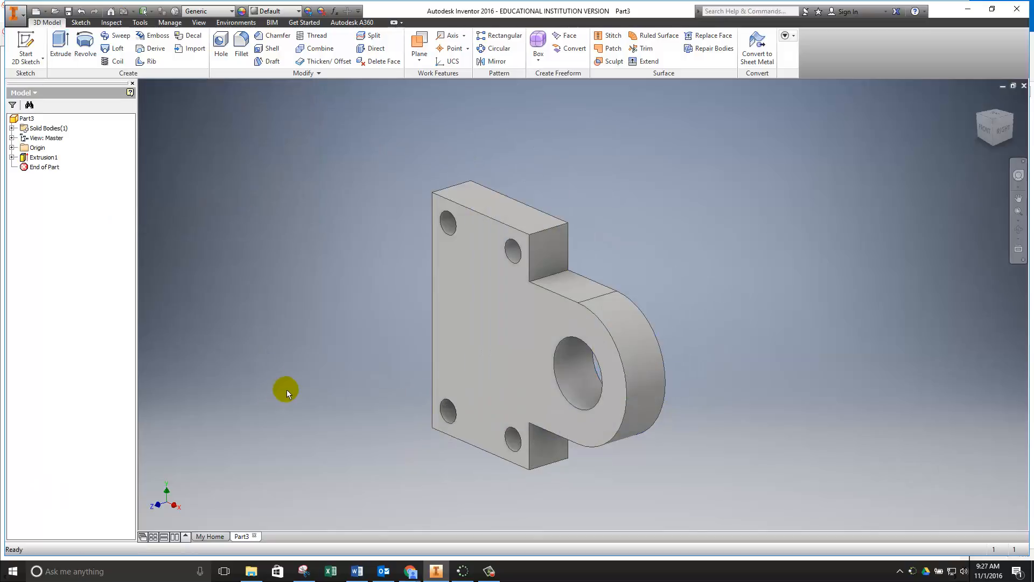
# - Orbit around the extruded plate to examine its holes and rounded tab
pyautogui.click(1006, 133)
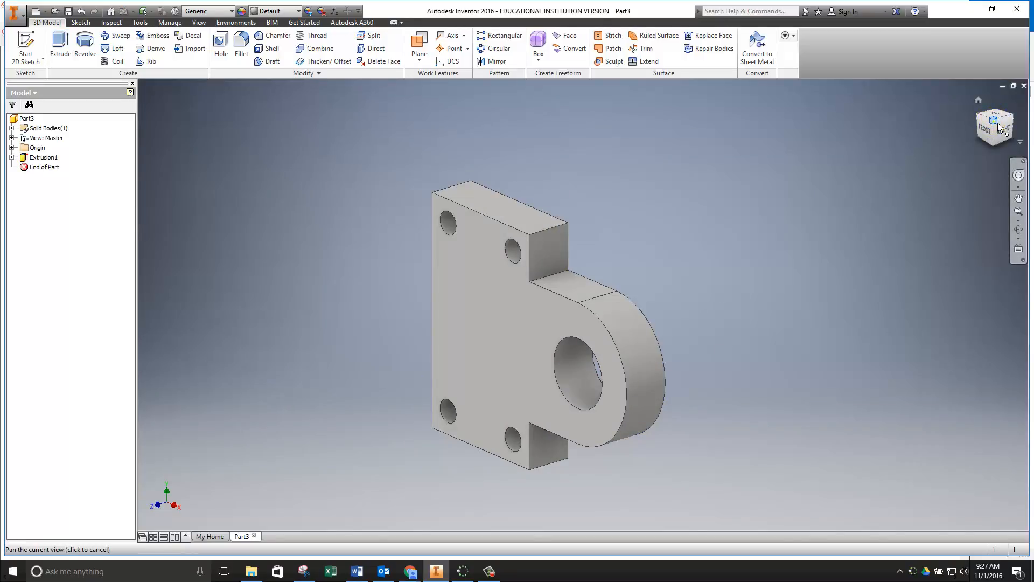
pyautogui.click(1018, 228)
pyautogui.moveTo(576, 331); pyautogui.dragTo(618, 387)
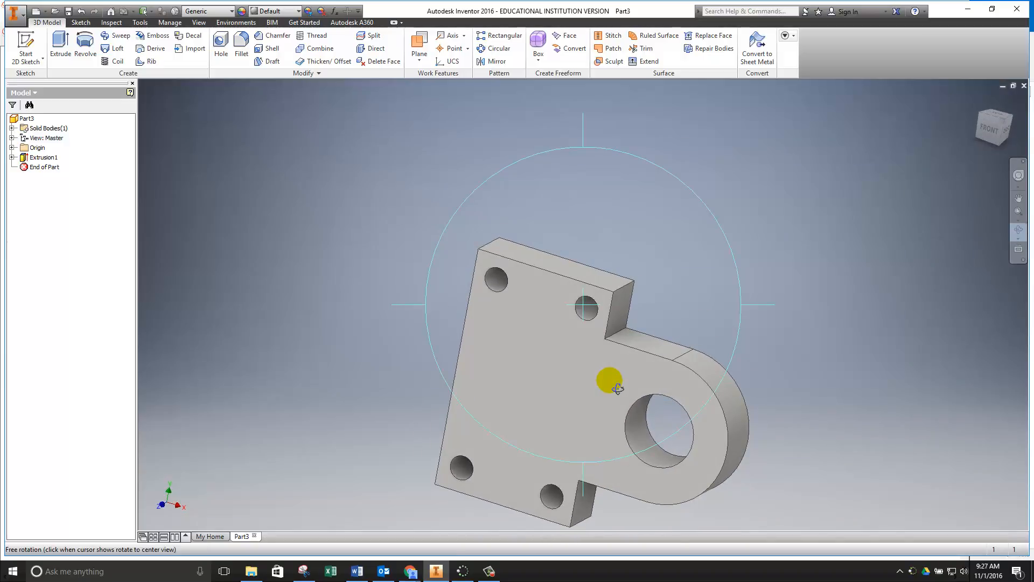